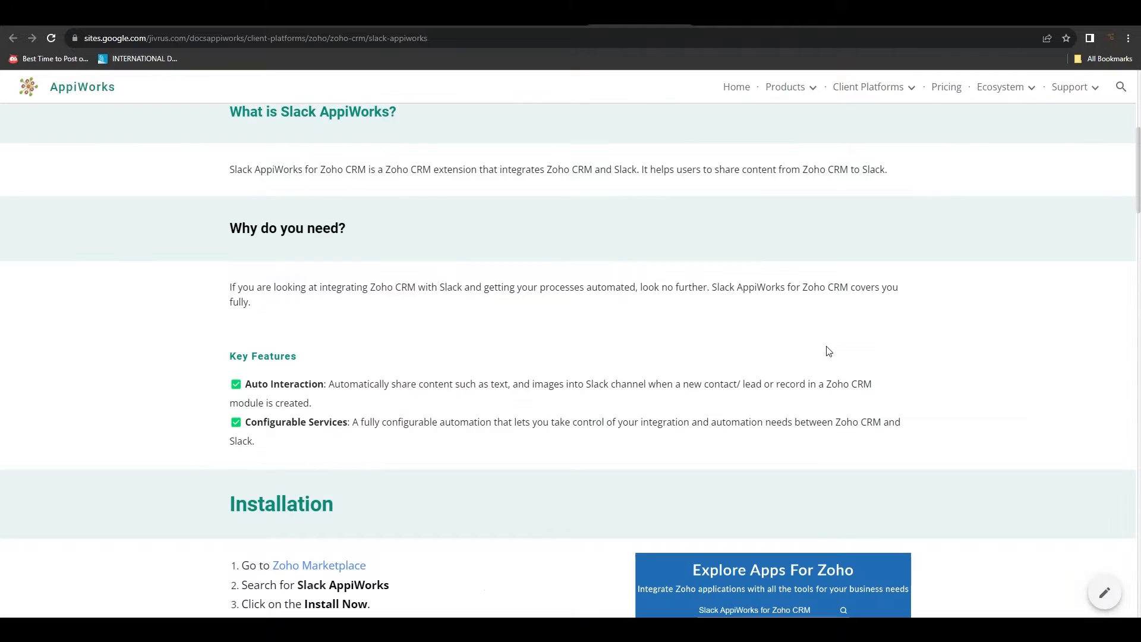
scroll(829, 351, down, 6)
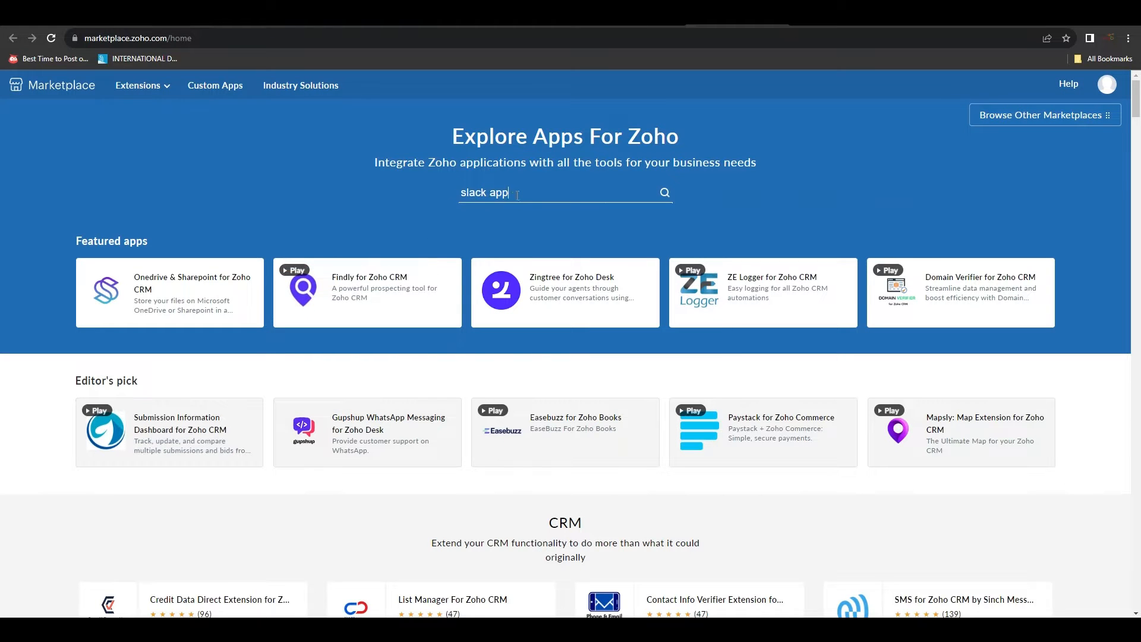
Search Zoho Marketplace for the Slack AppiWorks extension
text(works)
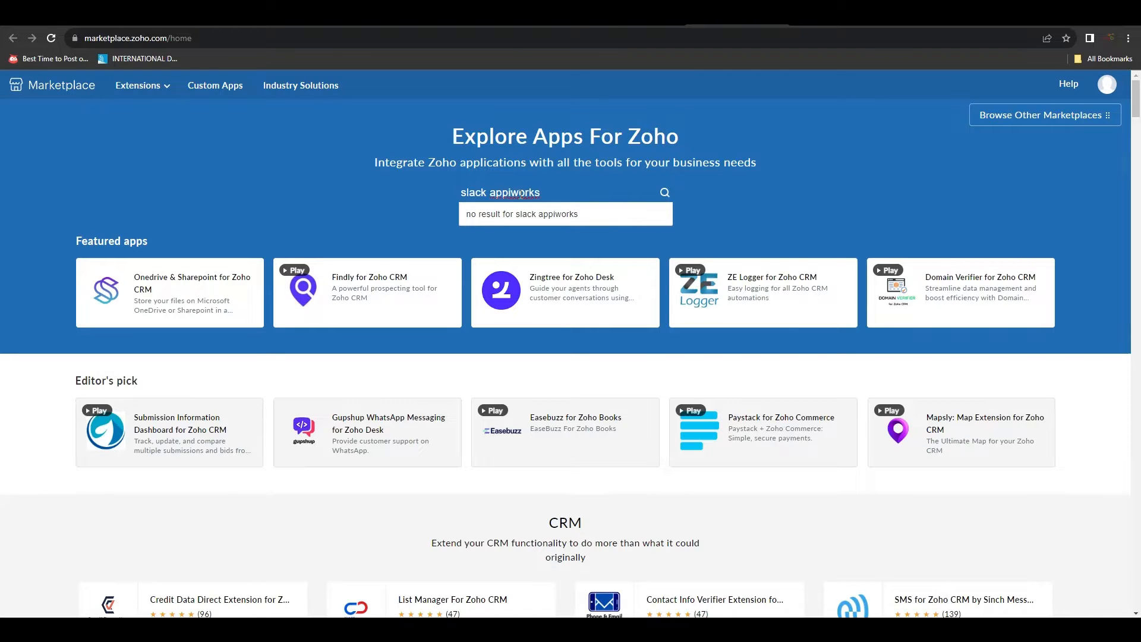
key(BackSpace)
key(BackSpace)
key(BackSpace)
key(BackSpace)
key(BackSpace)
key(BackSpace)
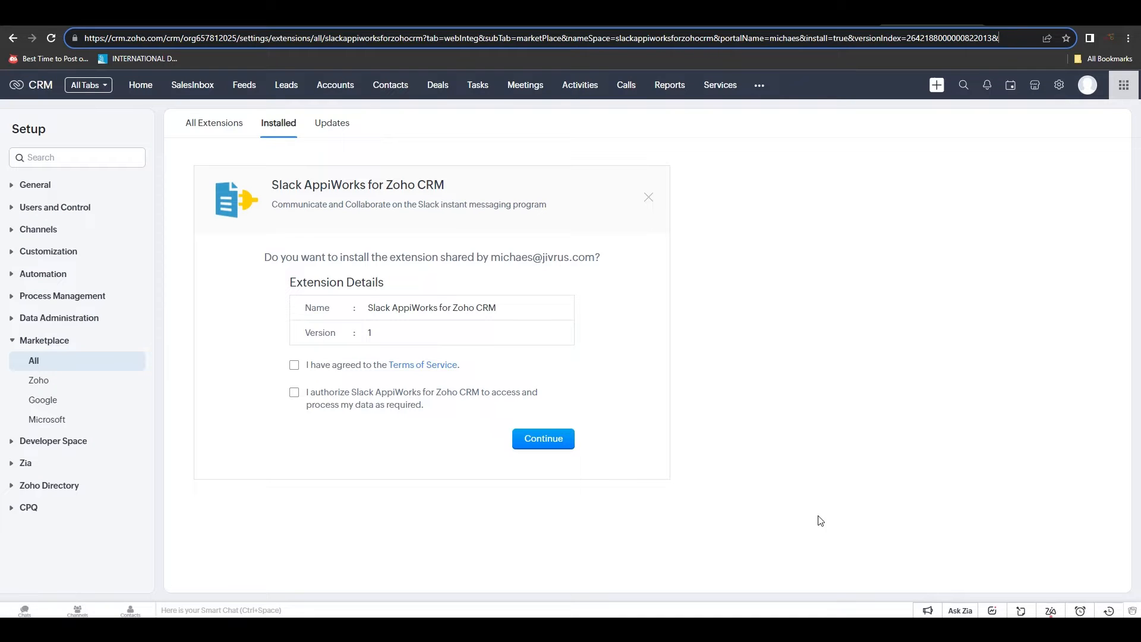
Accept the Terms of Service and data-access consent, then confirm installing Slack AppiWorks
click(294, 365)
click(294, 394)
click(541, 445)
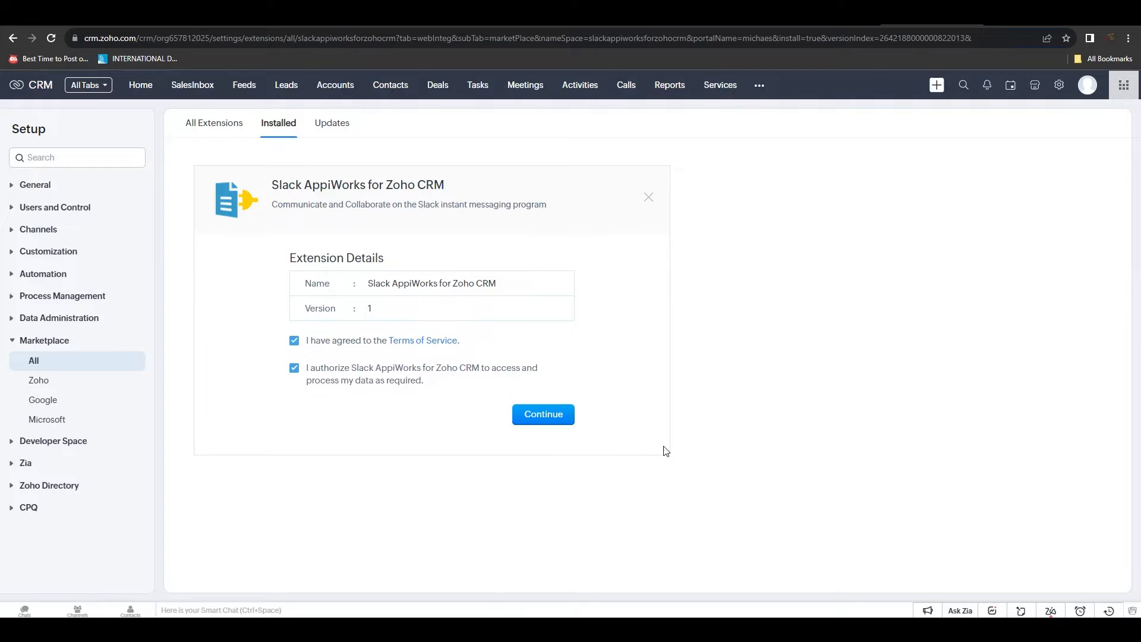
click(550, 386)
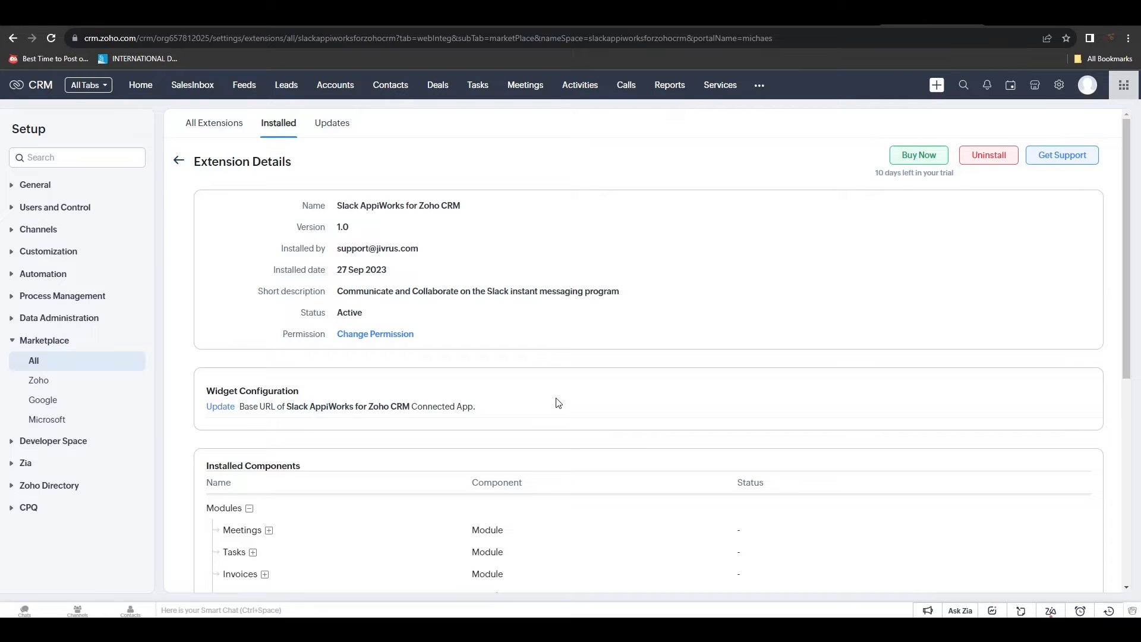
Open the Slack AppiWorks module from the extra CRM modules menu
scroll(652, 360, down, 5)
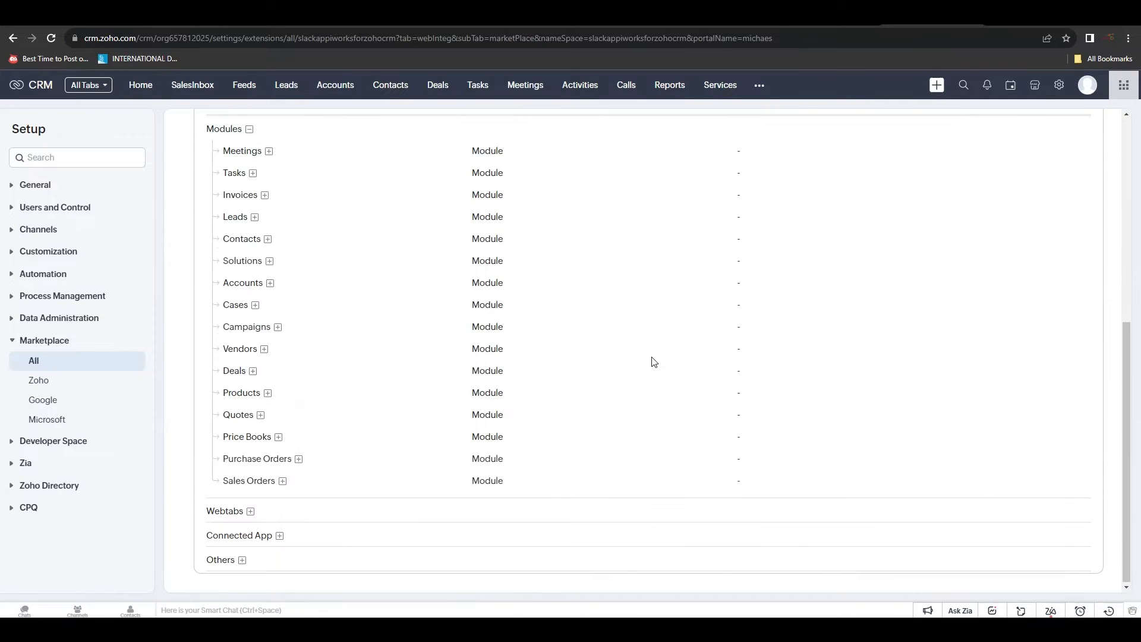
scroll(653, 360, up, 5)
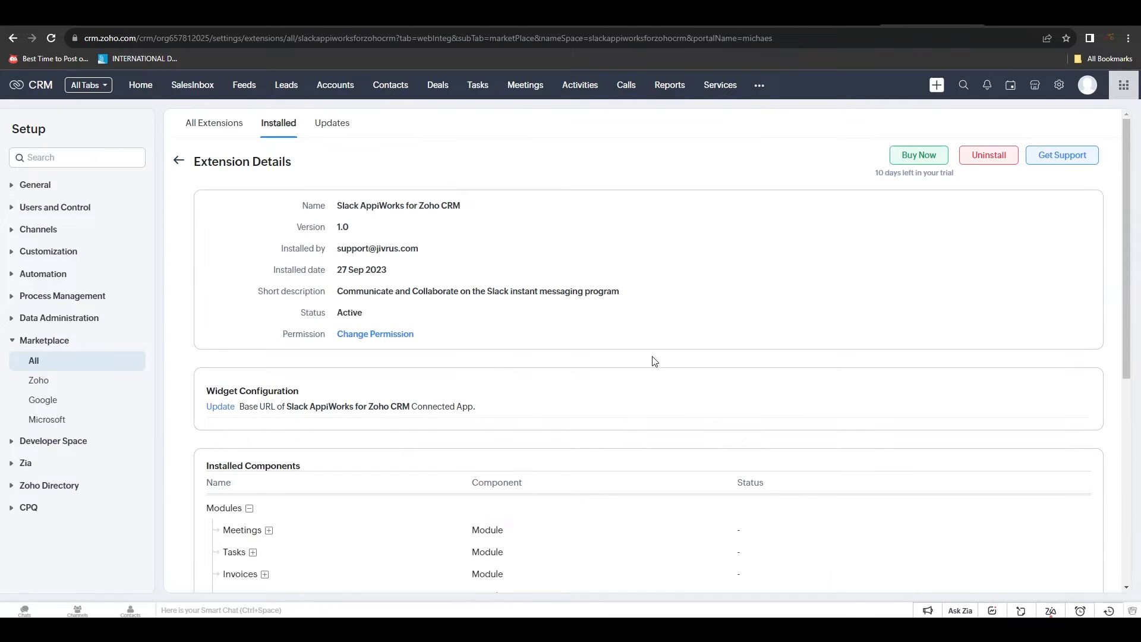
click(761, 86)
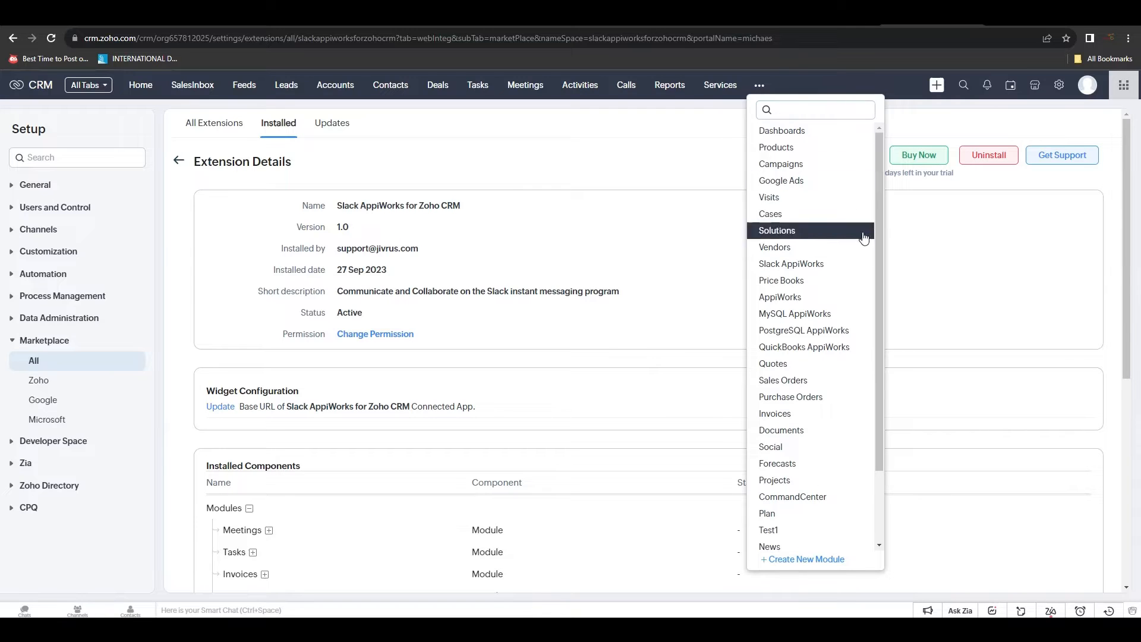
click(843, 270)
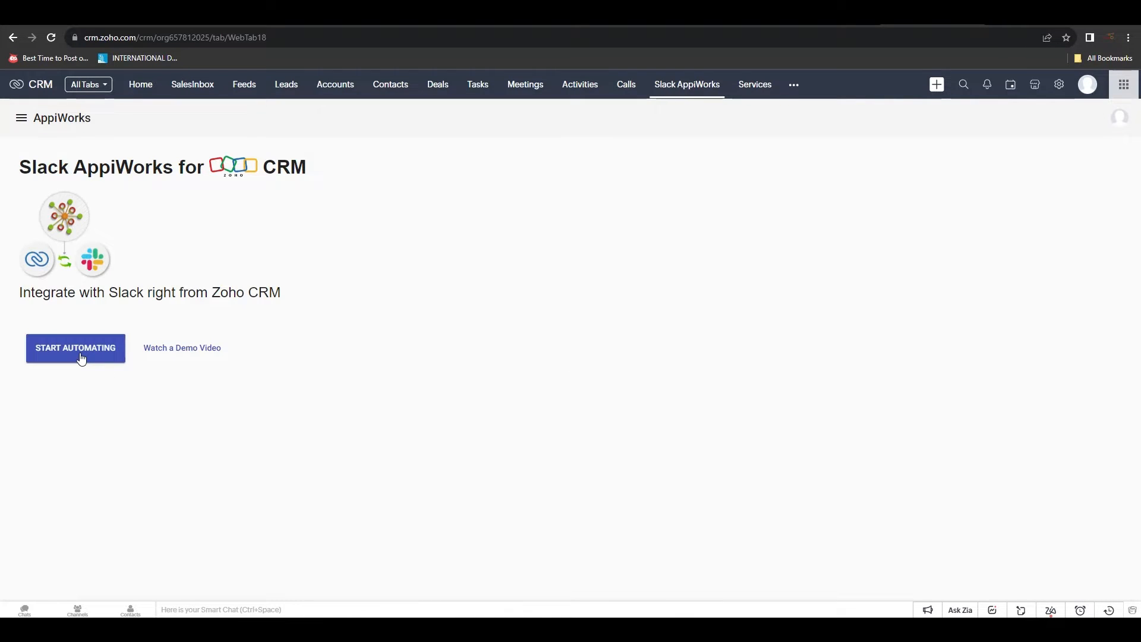
Name the new connection 'Connection Slack (Zoho CRM)' and authorize it with Zoho CRM
click(81, 358)
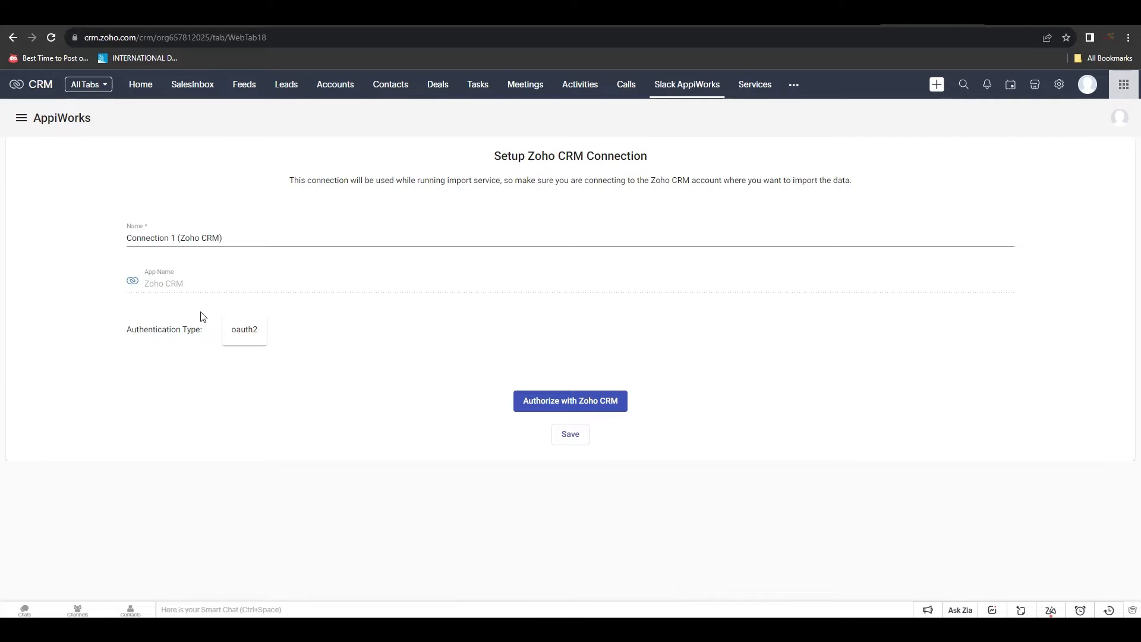
click(181, 239)
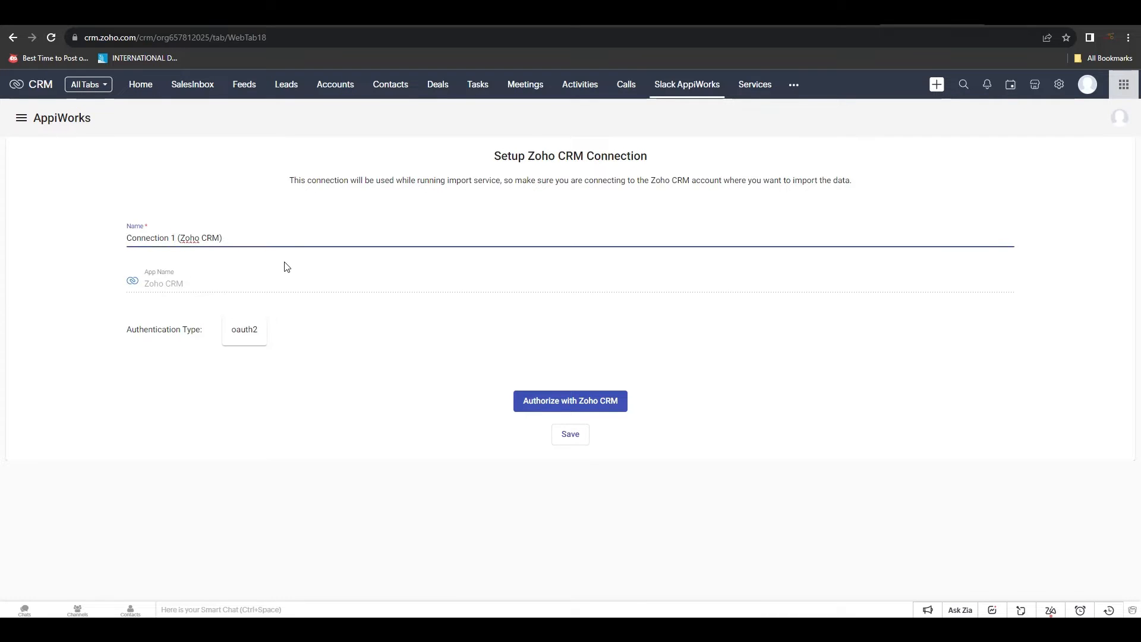
key(BackSpace)
text(Slack)
click(558, 402)
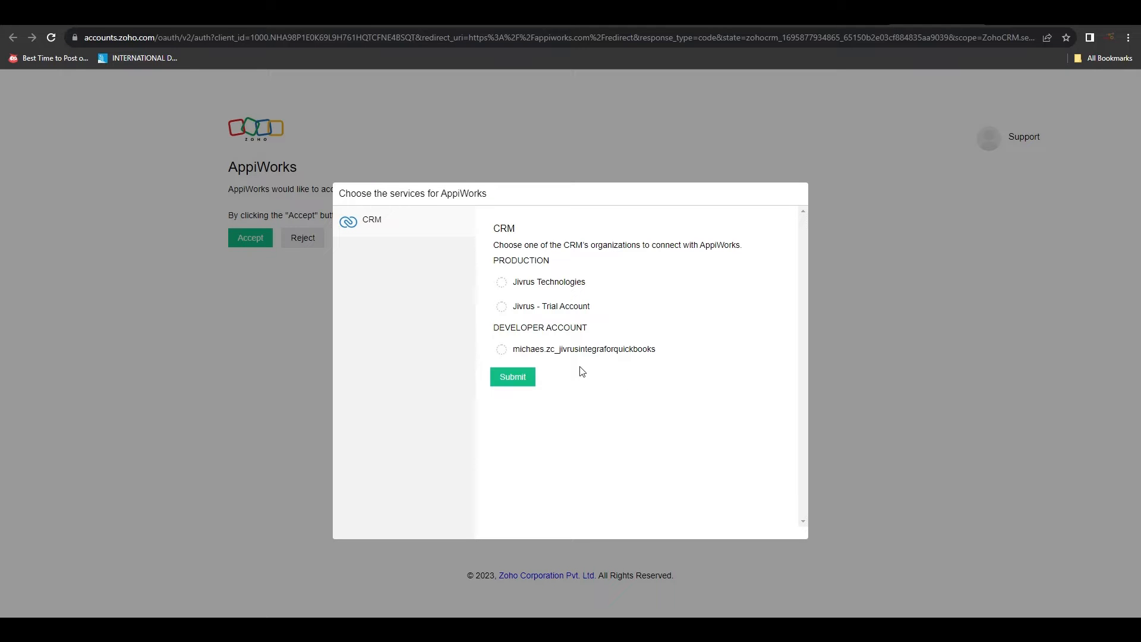
Choose the Jivrus Technologies organization and accept AppiWorks' access permissions
click(501, 283)
click(517, 380)
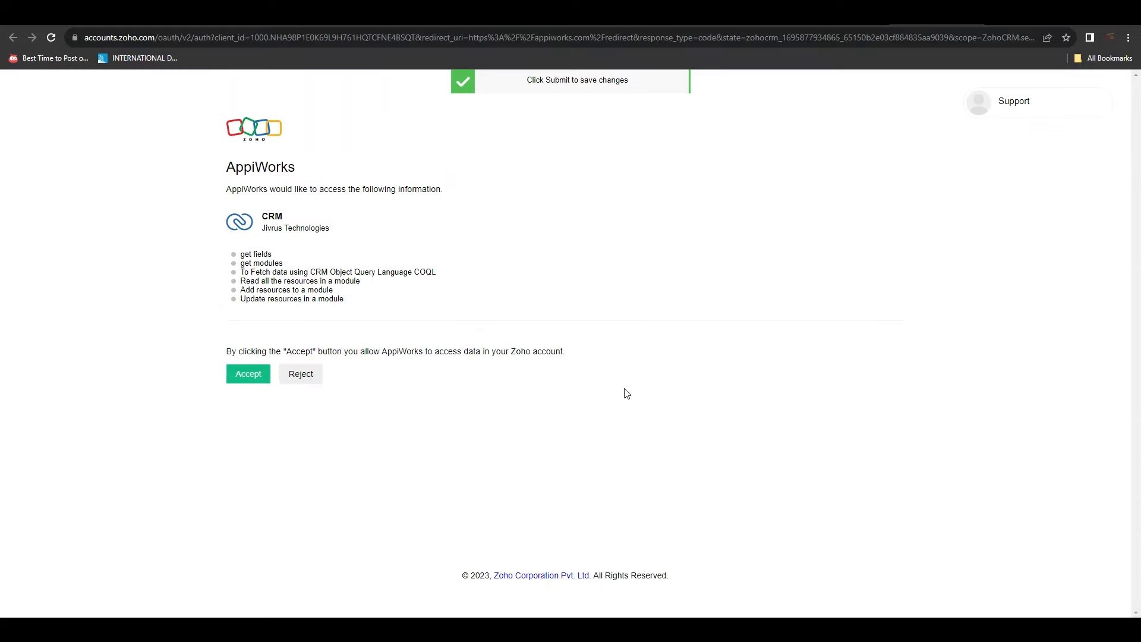
click(245, 380)
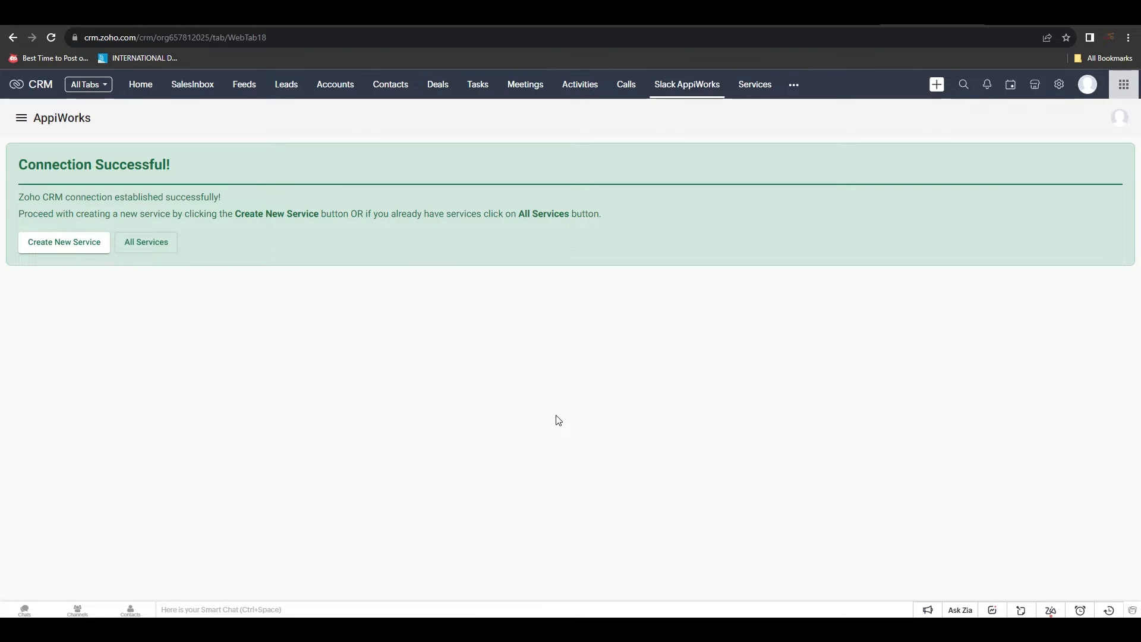
Create a new service named with 'leads' and choose Leads as the triggering module
click(48, 252)
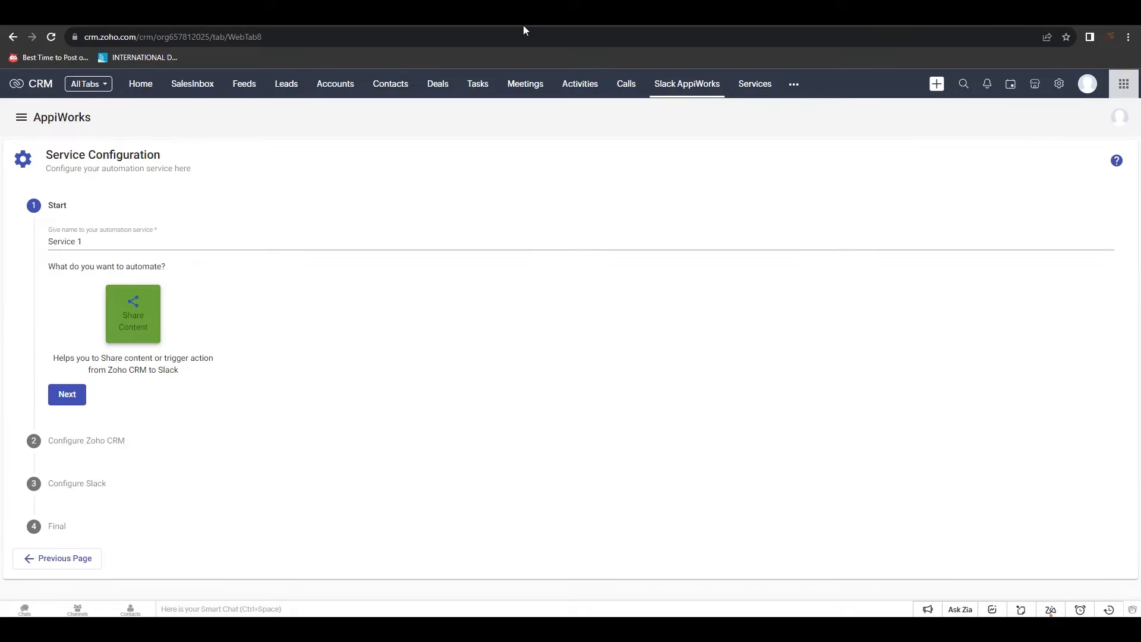
text(leads)
click(68, 395)
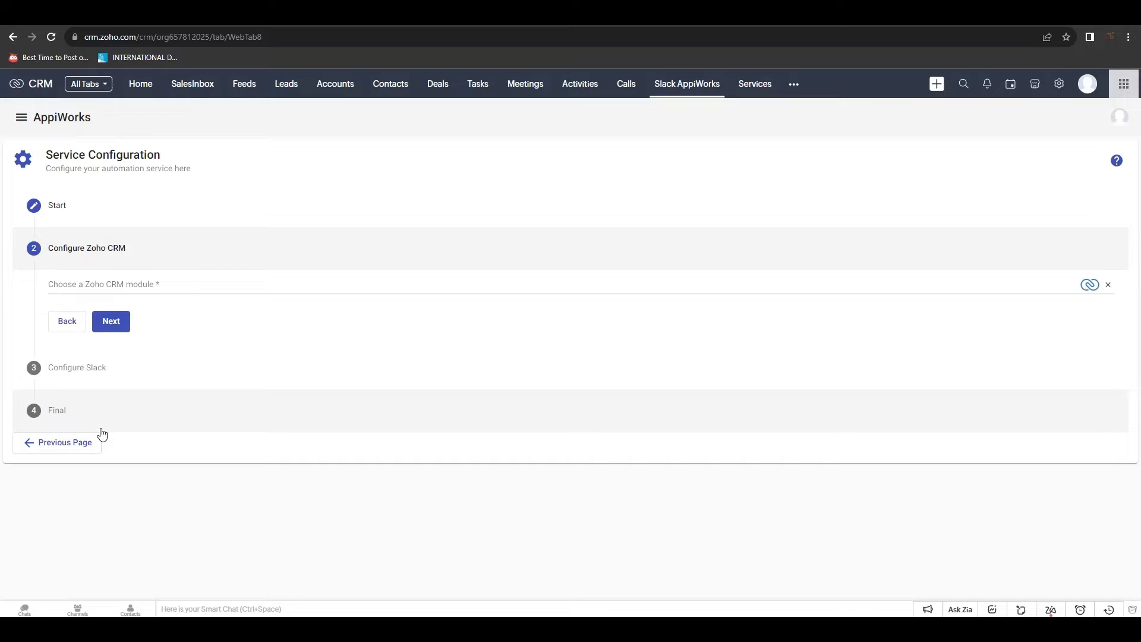
click(110, 284)
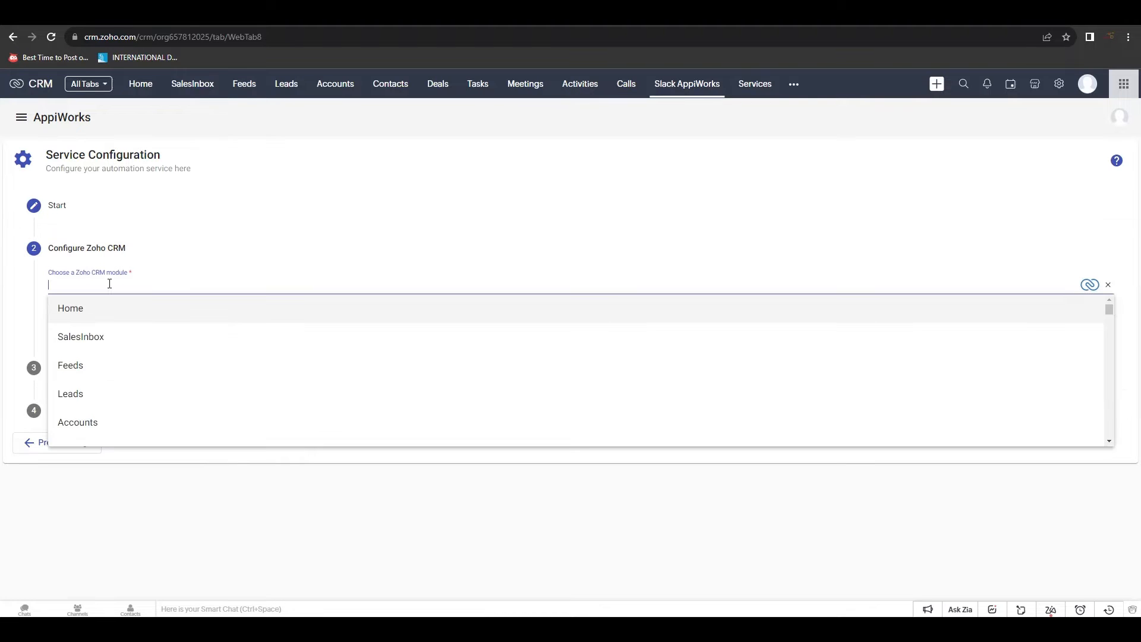
click(88, 394)
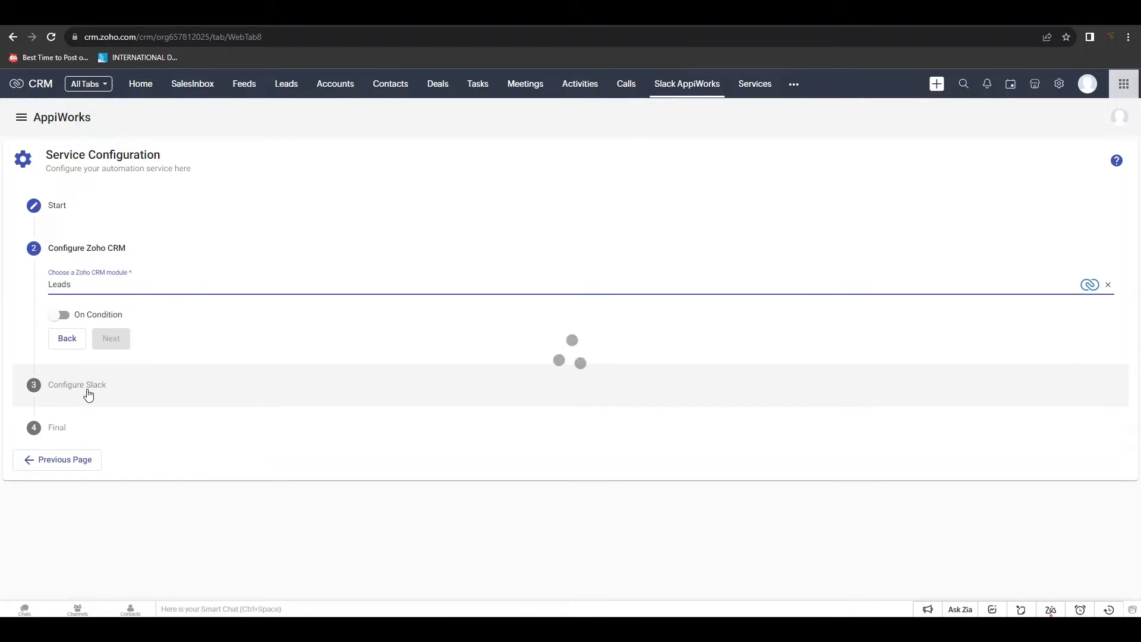
Make the service run only when Lead Source equals Cold Call
click(60, 316)
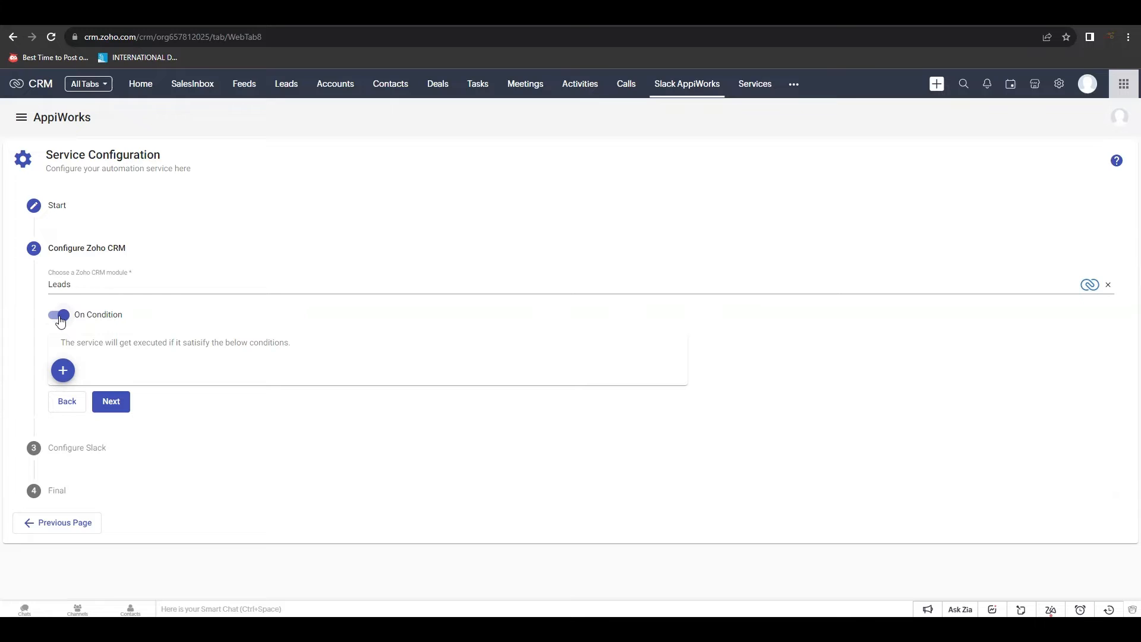
click(63, 371)
click(131, 377)
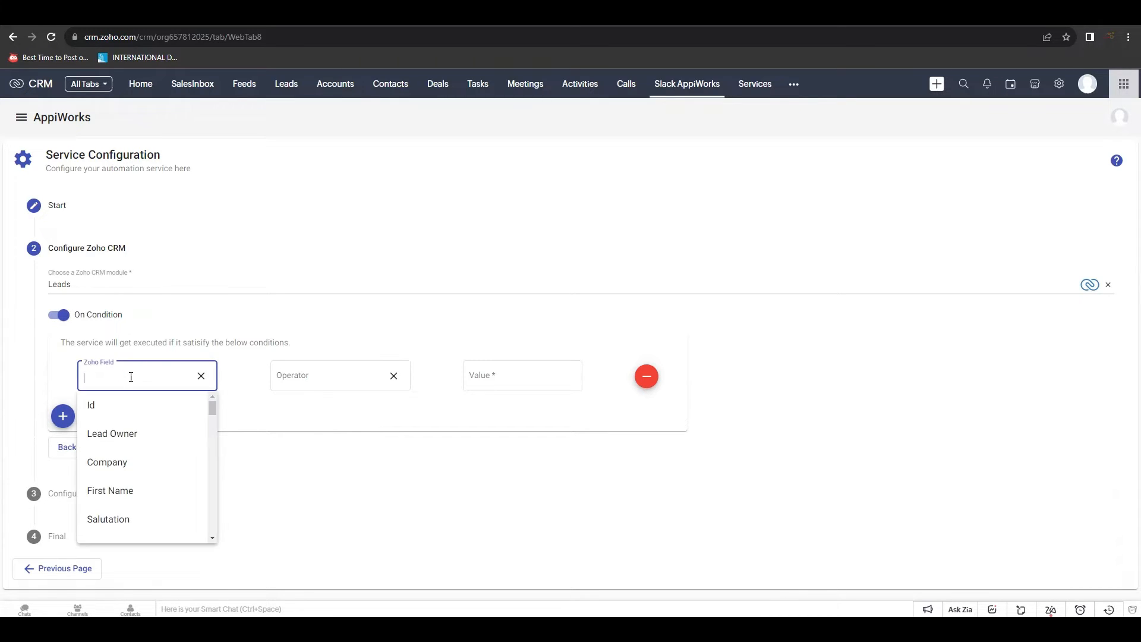
scroll(154, 447, down, 2)
scroll(153, 448, down, 5)
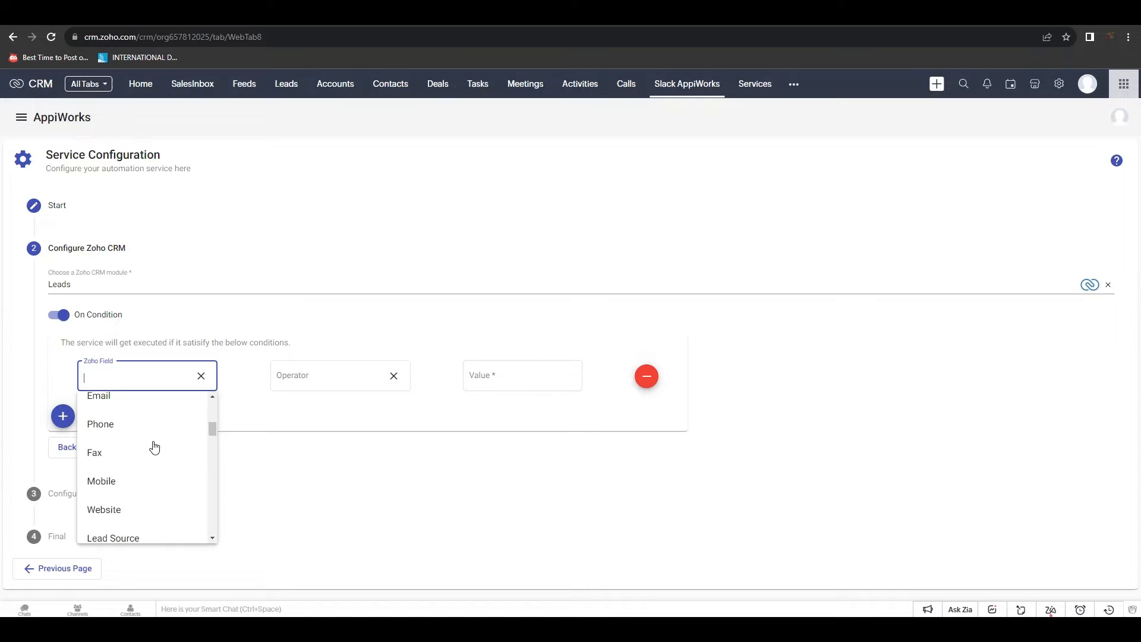
click(153, 476)
click(345, 381)
click(332, 418)
click(512, 380)
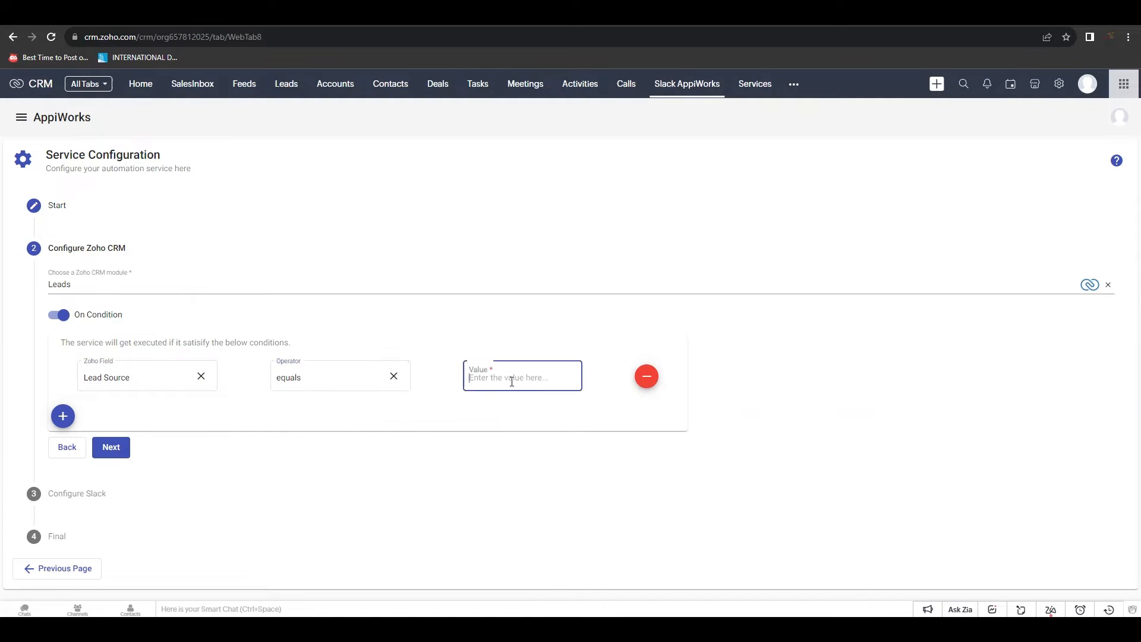
text(Cold Call)
click(115, 450)
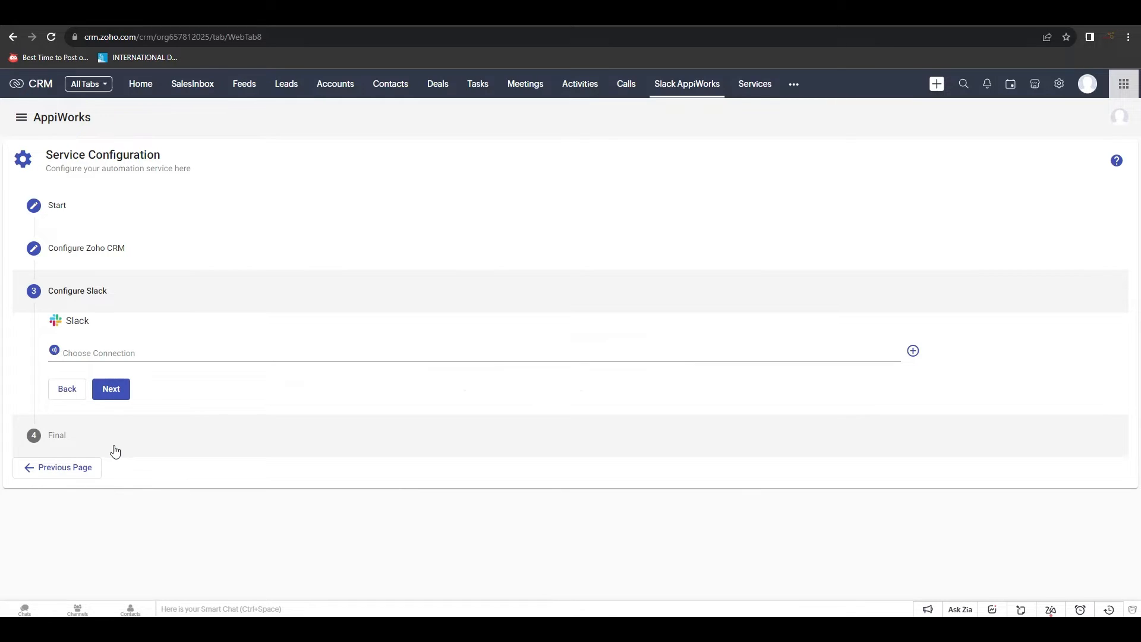
Create a new Slack connection, 'Connection 2 (Slack)', and send it to Slack for authorization
click(166, 352)
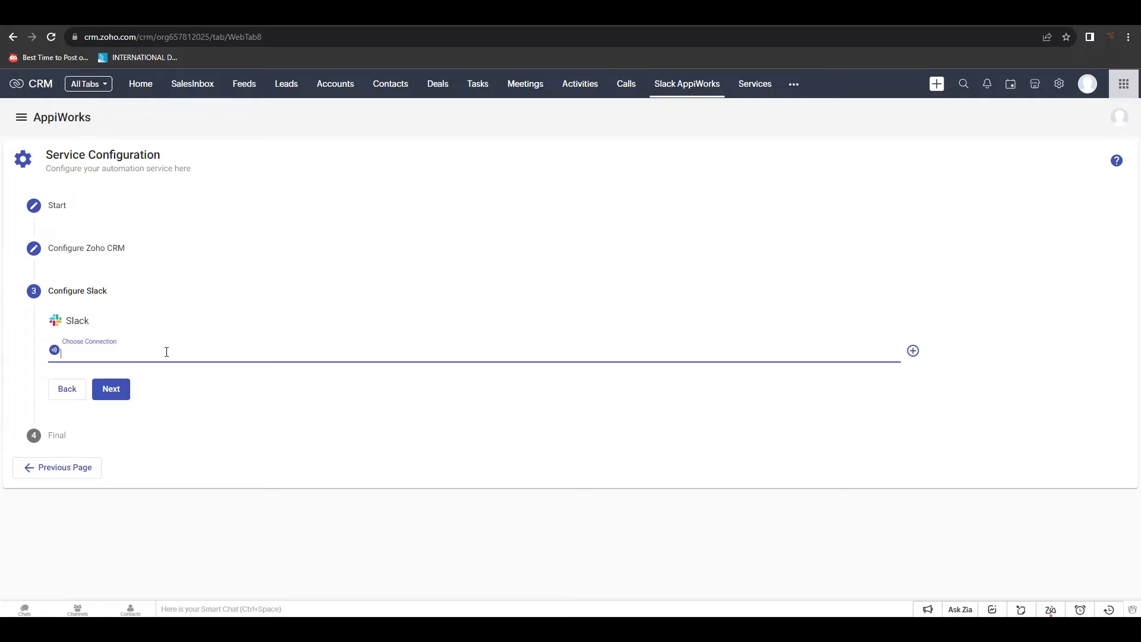
click(913, 352)
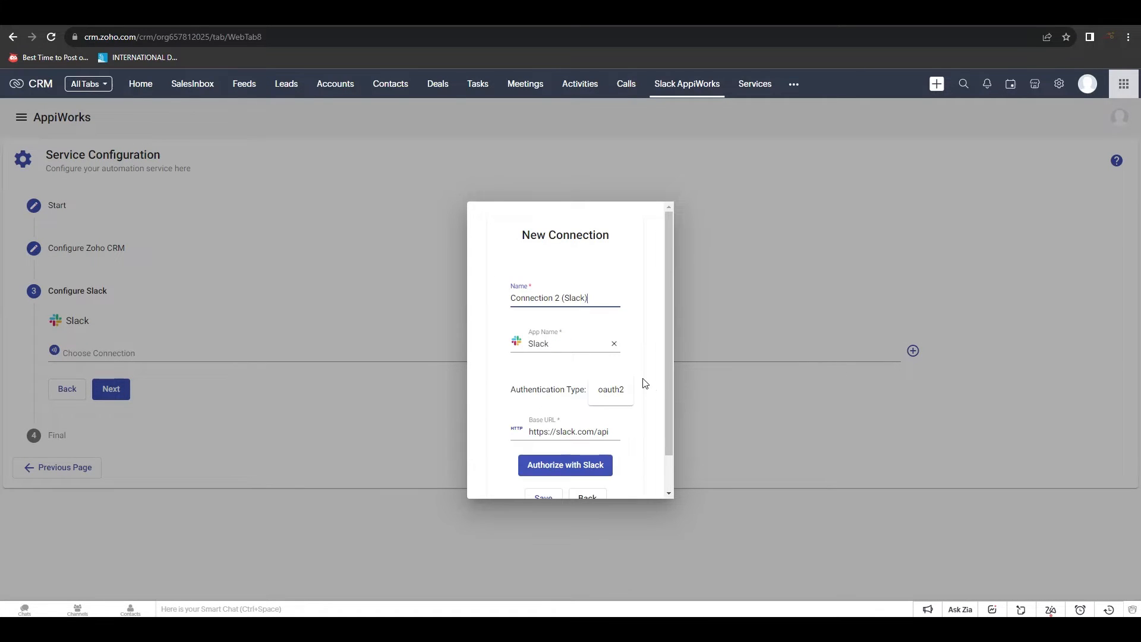
scroll(645, 383, down, 1)
click(602, 433)
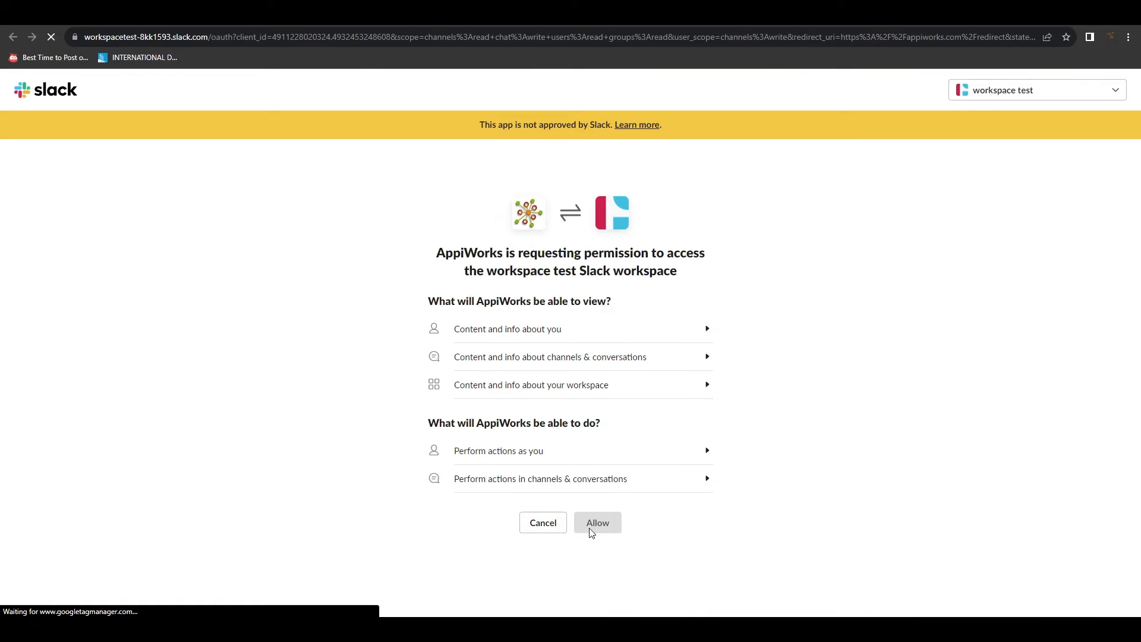
Allow AppiWorks access to the test Slack workspace
click(598, 527)
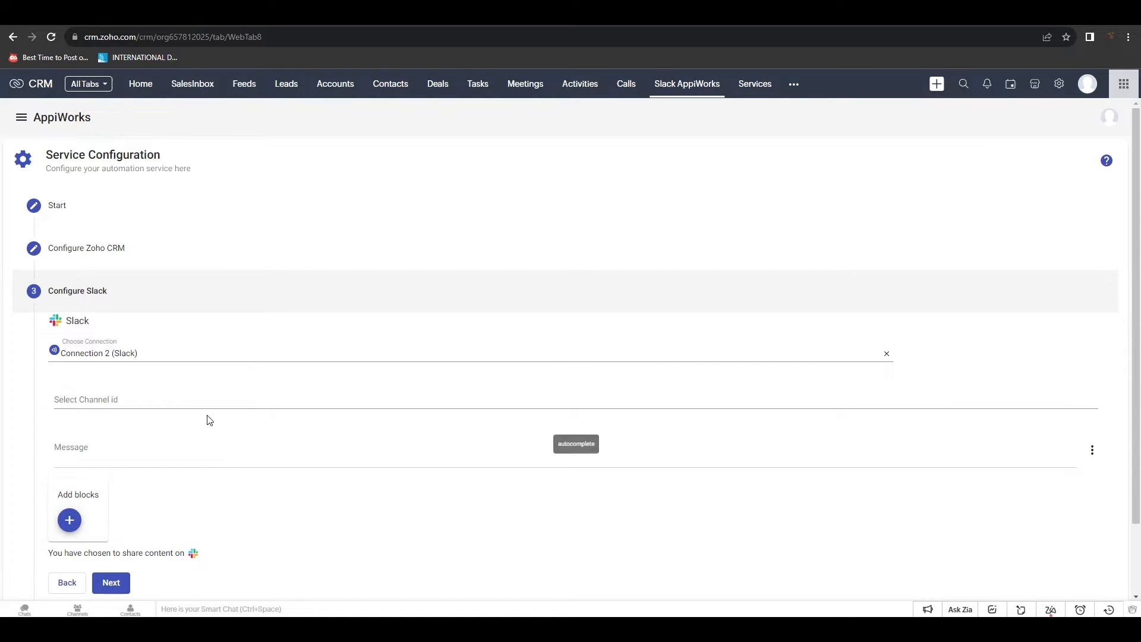
Set new_leads as the Slack channel for the service's messages
click(211, 399)
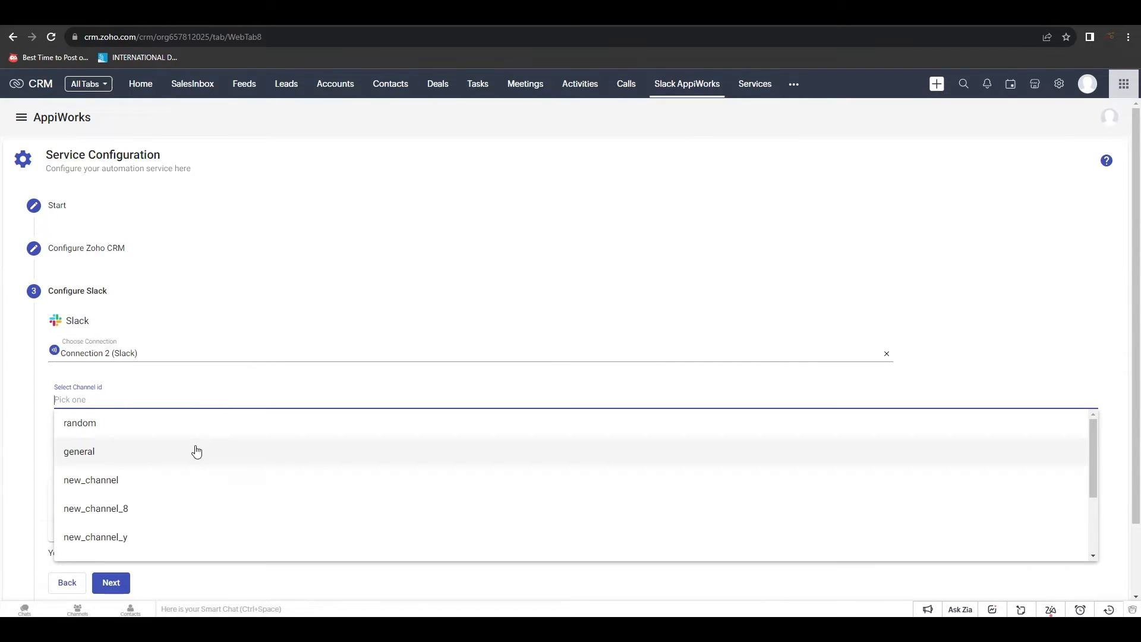
scroll(195, 479, down, 3)
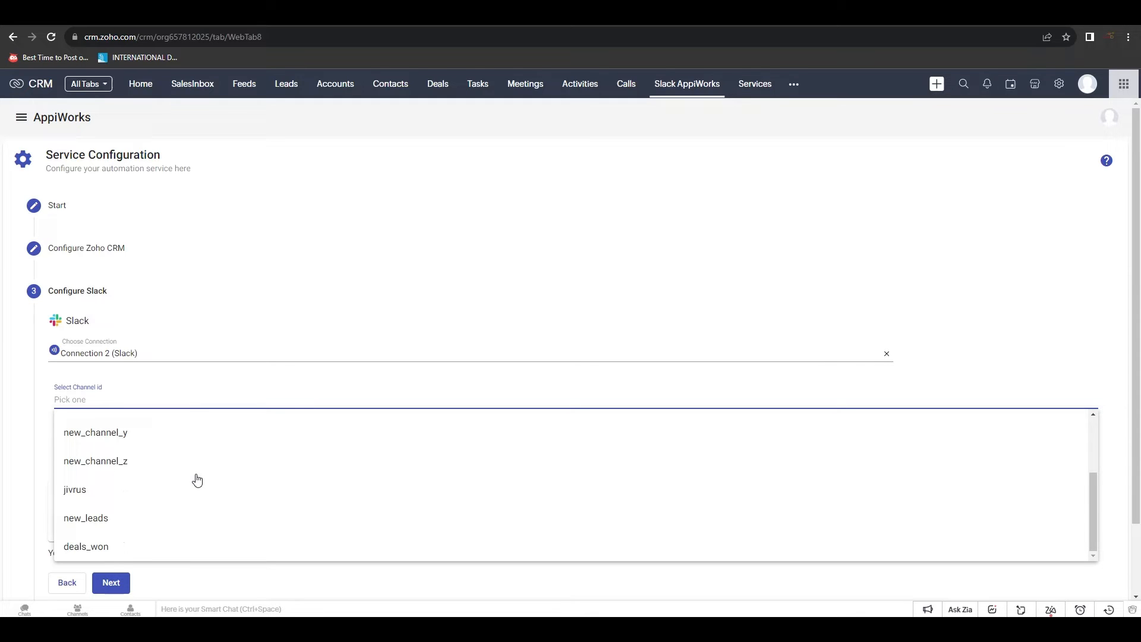
click(161, 512)
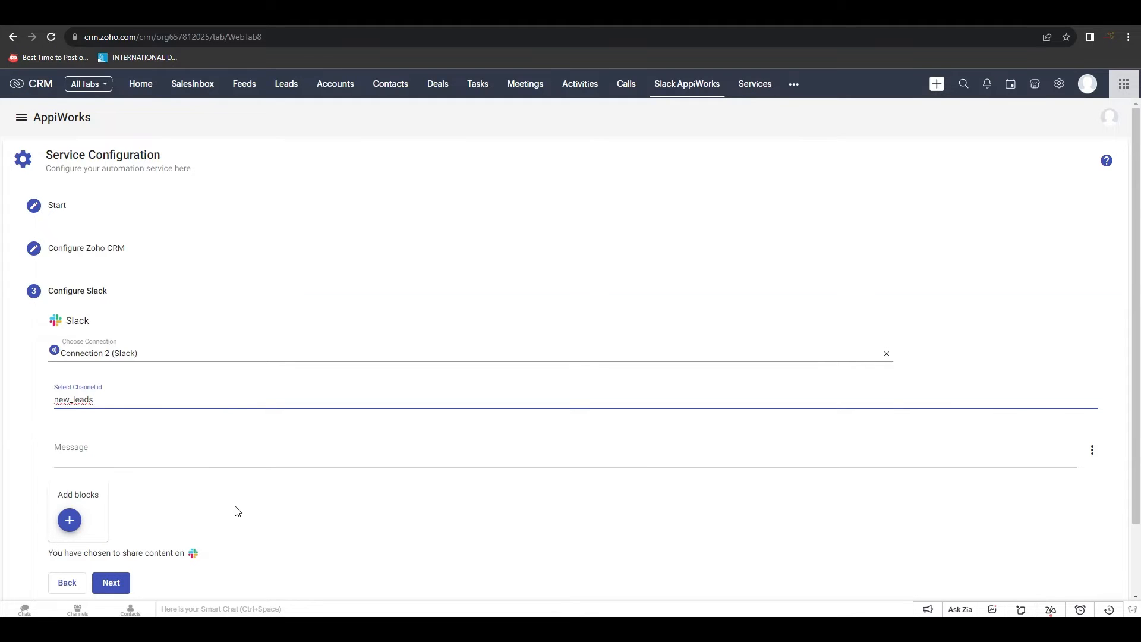
scroll(262, 504, down, 2)
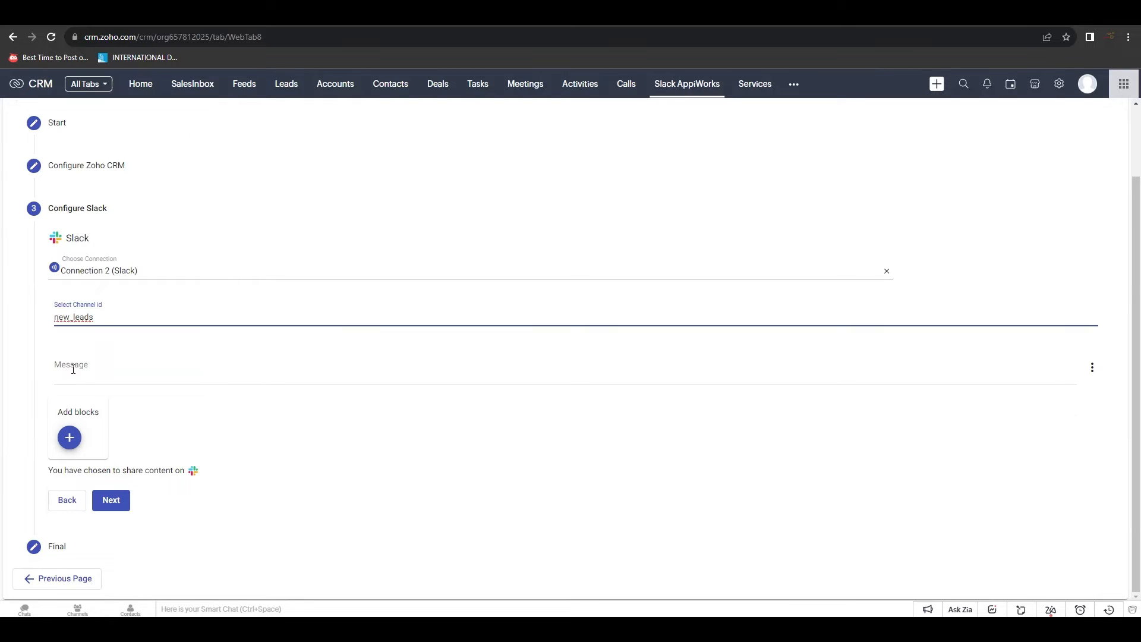
Add a message block titled with the lead's first and last name plus '. Can anyone follow up ?'
click(69, 440)
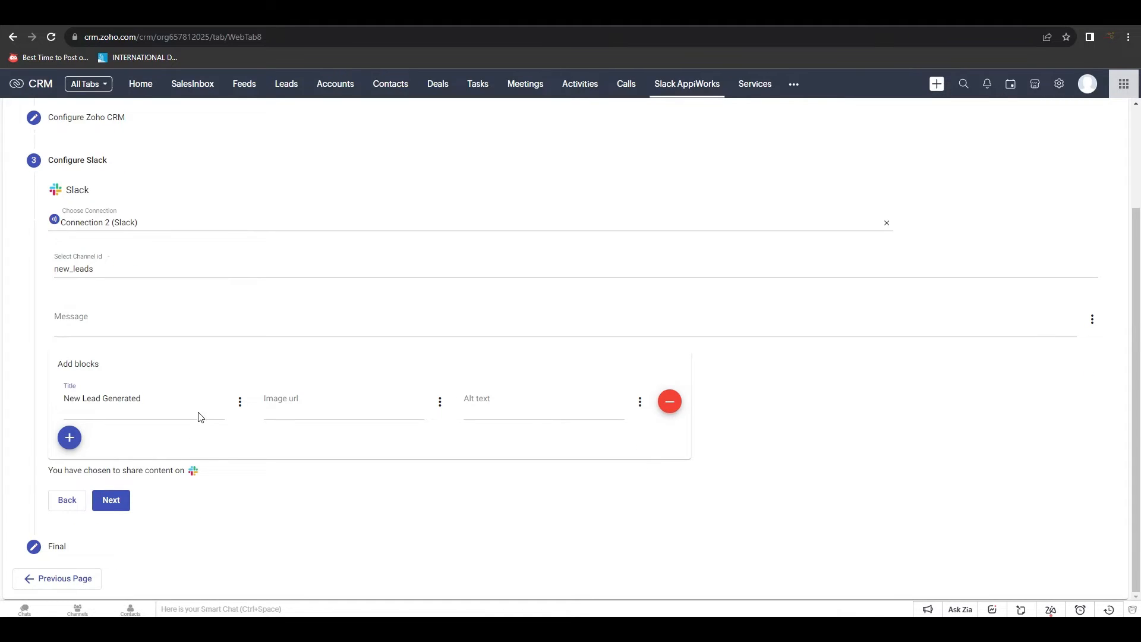
text(:)
click(240, 401)
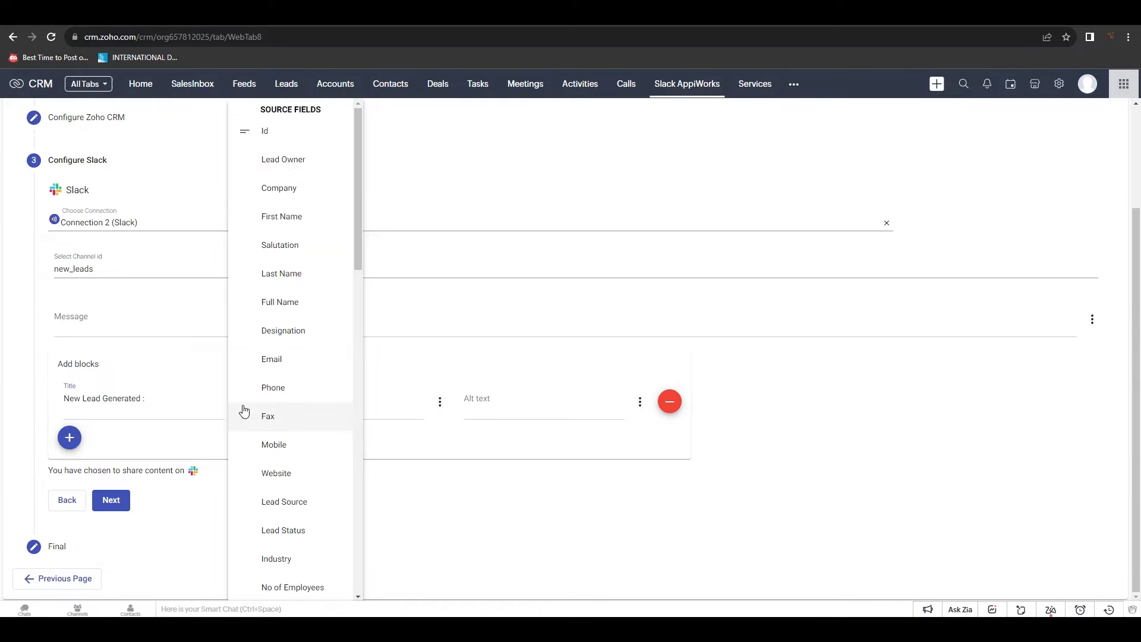
click(287, 220)
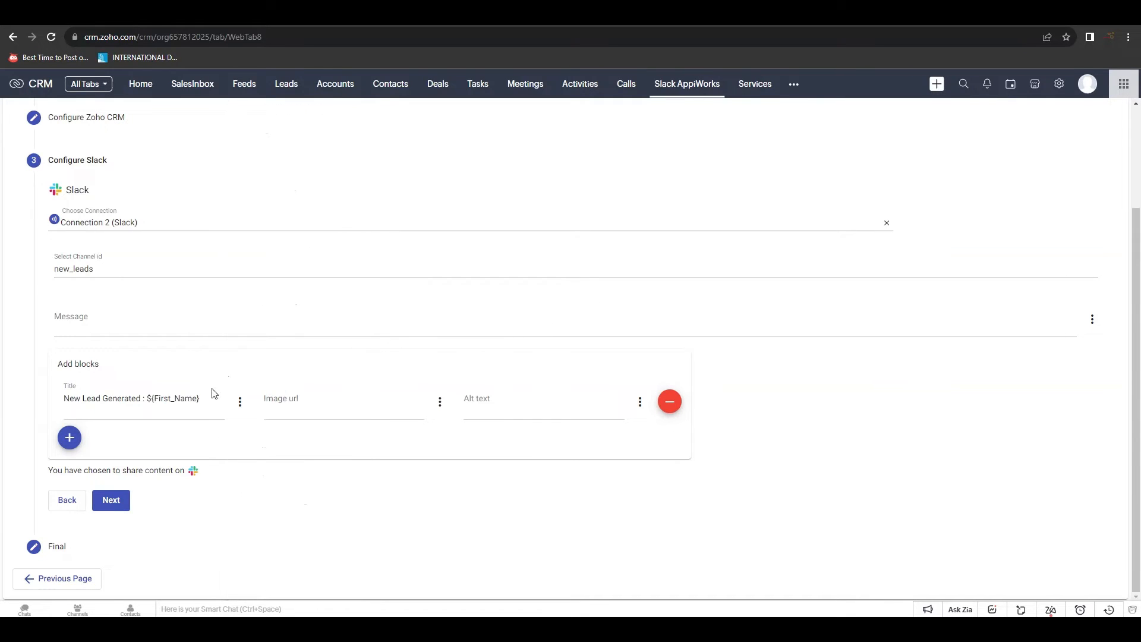
click(240, 402)
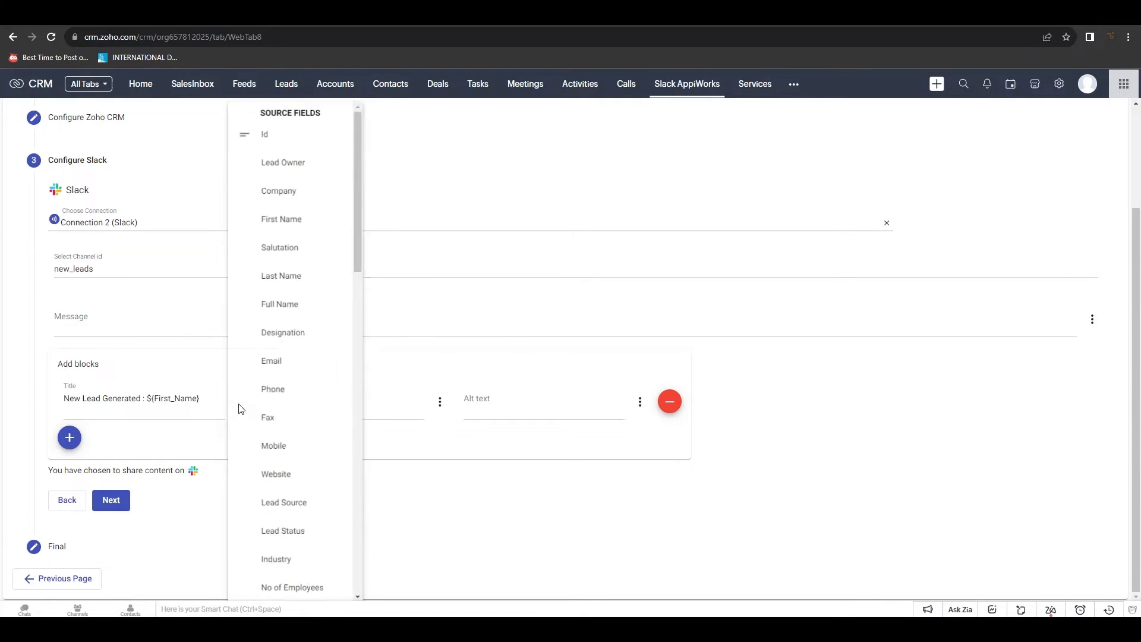
click(289, 277)
text(.)
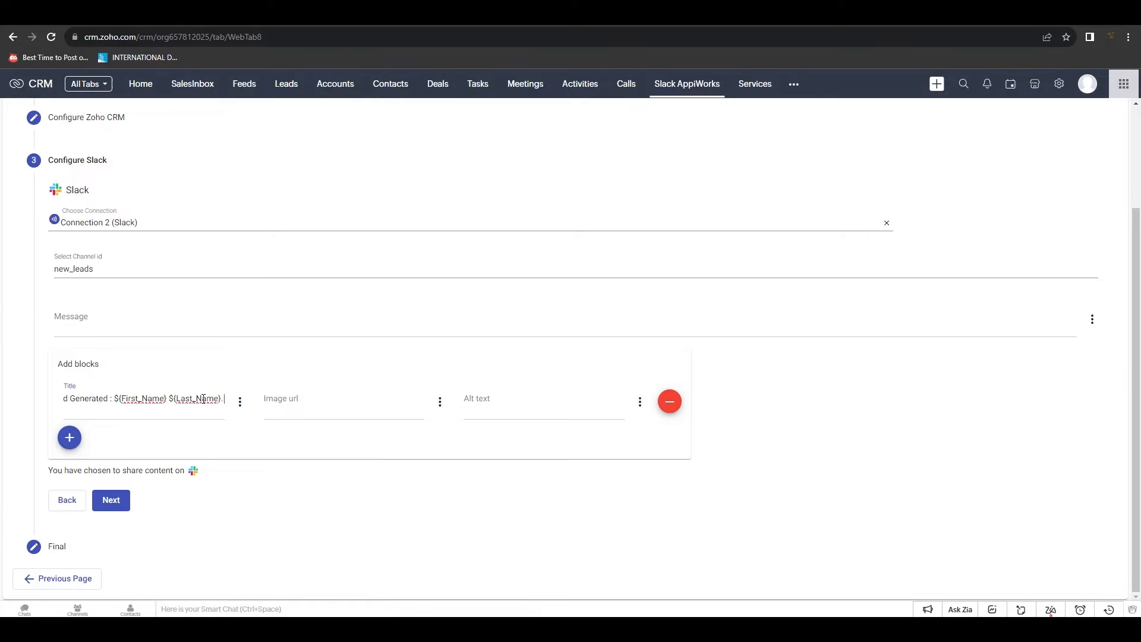
text( Can anyone)
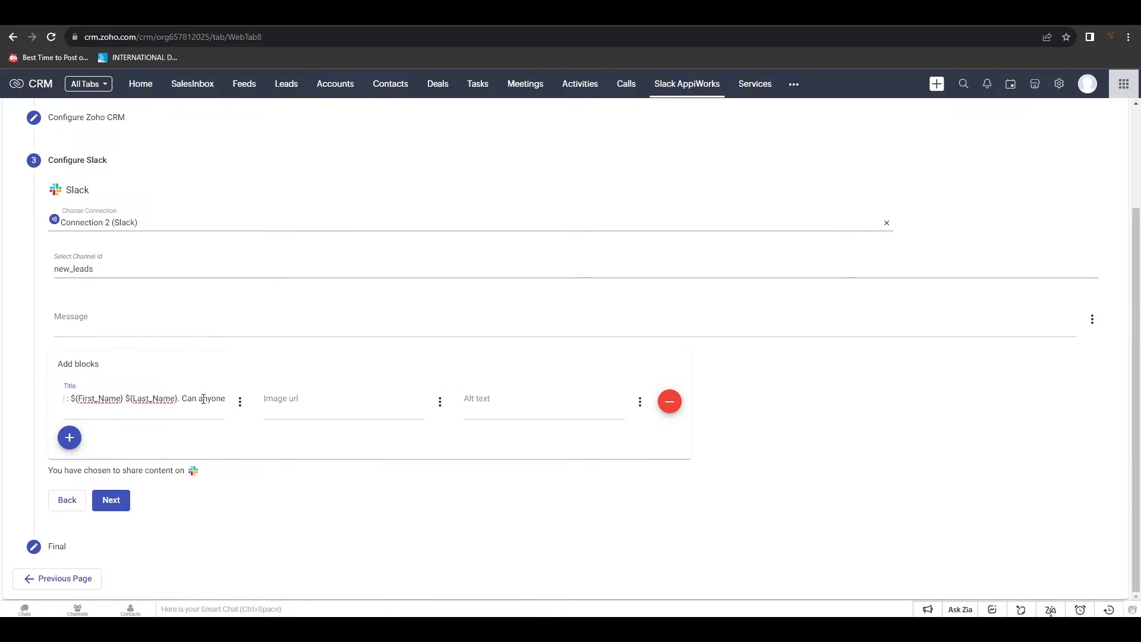
text( follo)
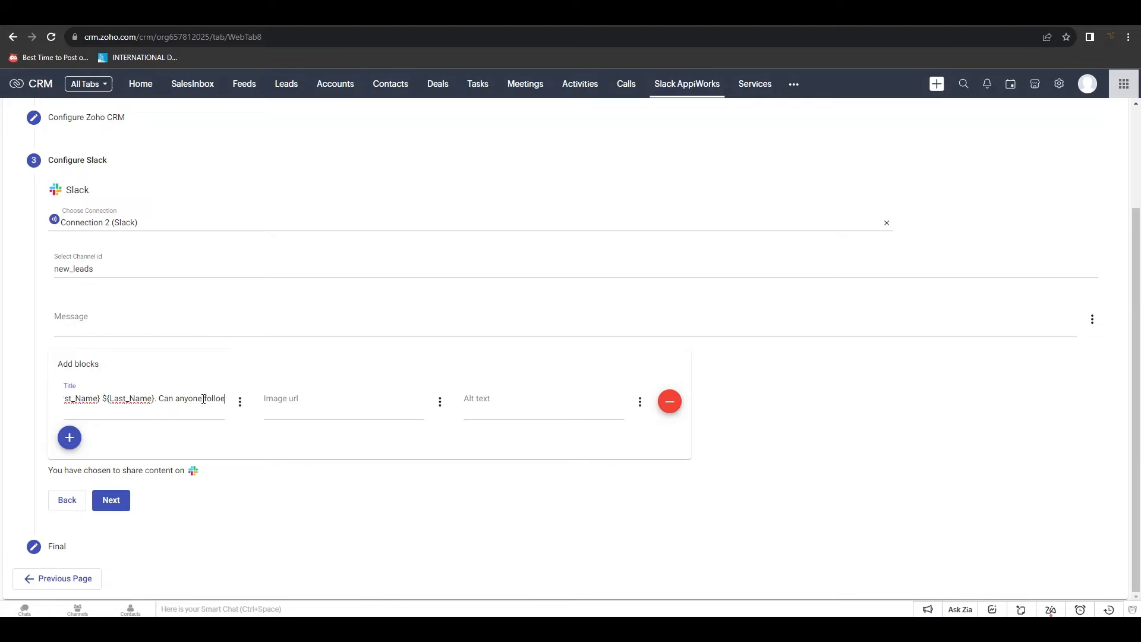
text(w up ?)
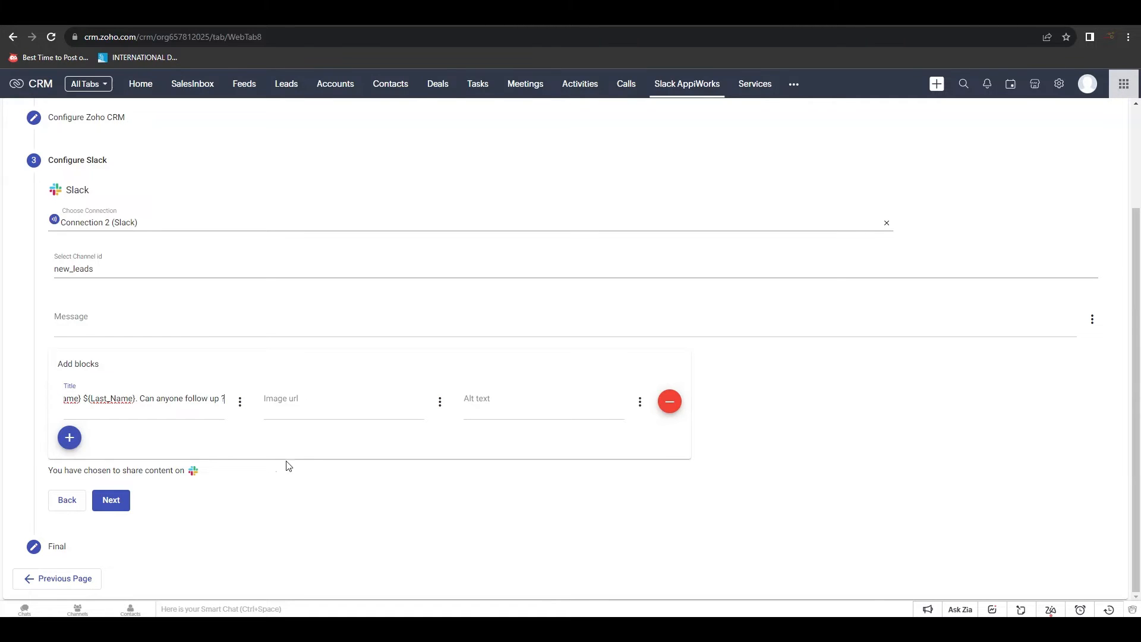
Use the lead's Profile Image URL as the block image and Full Name as alt text
click(313, 403)
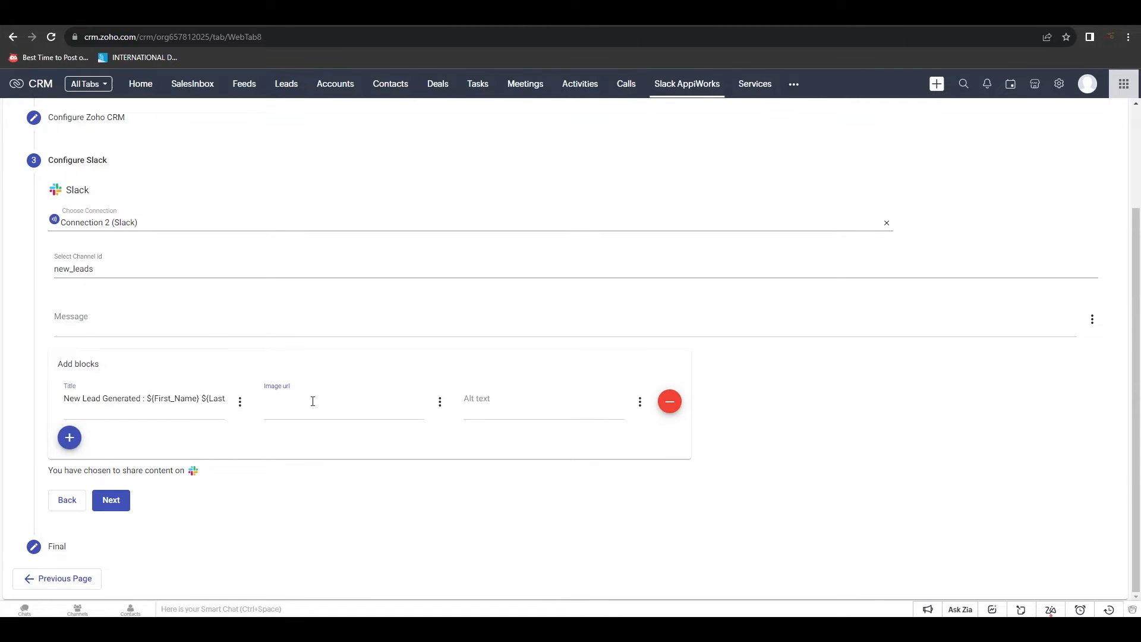
click(439, 402)
scroll(442, 409, down, 10)
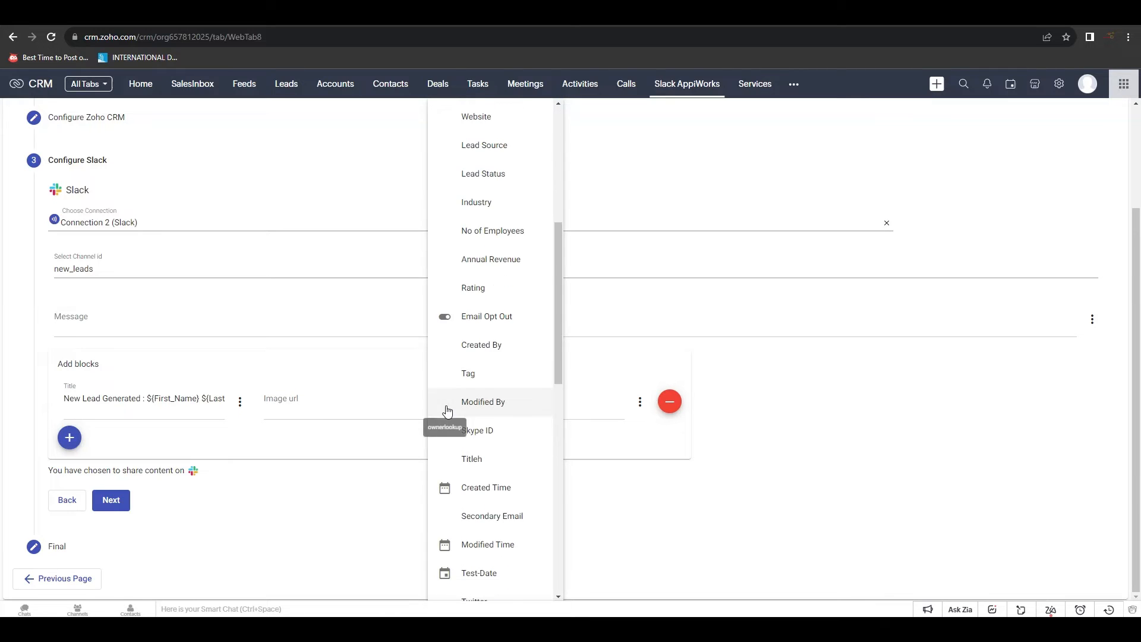
scroll(452, 415, down, 5)
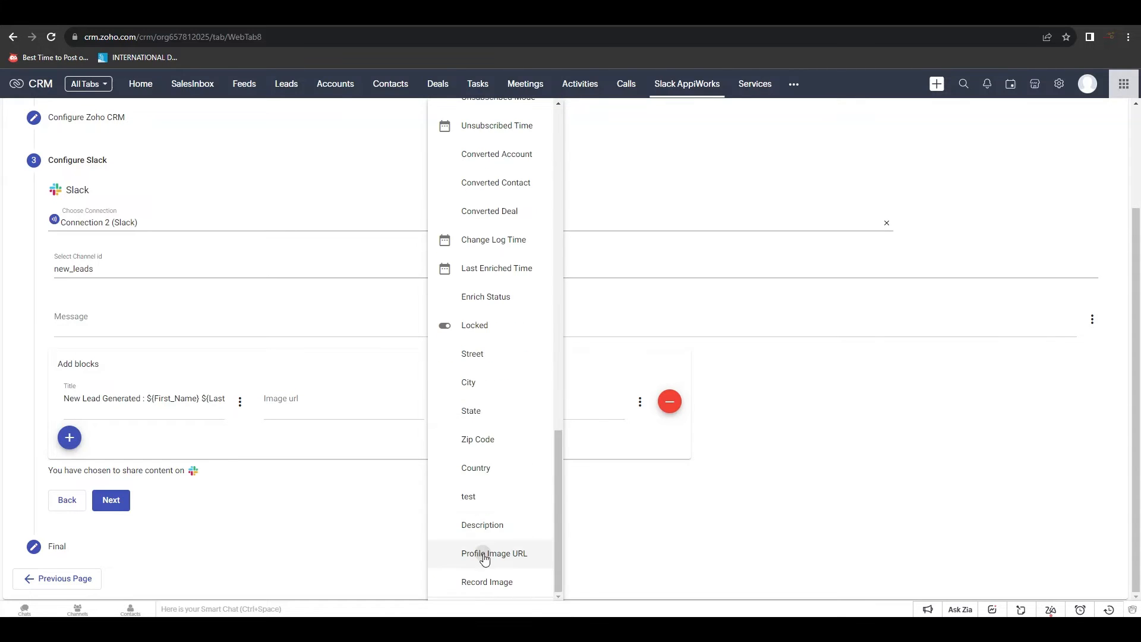
click(452, 554)
click(487, 399)
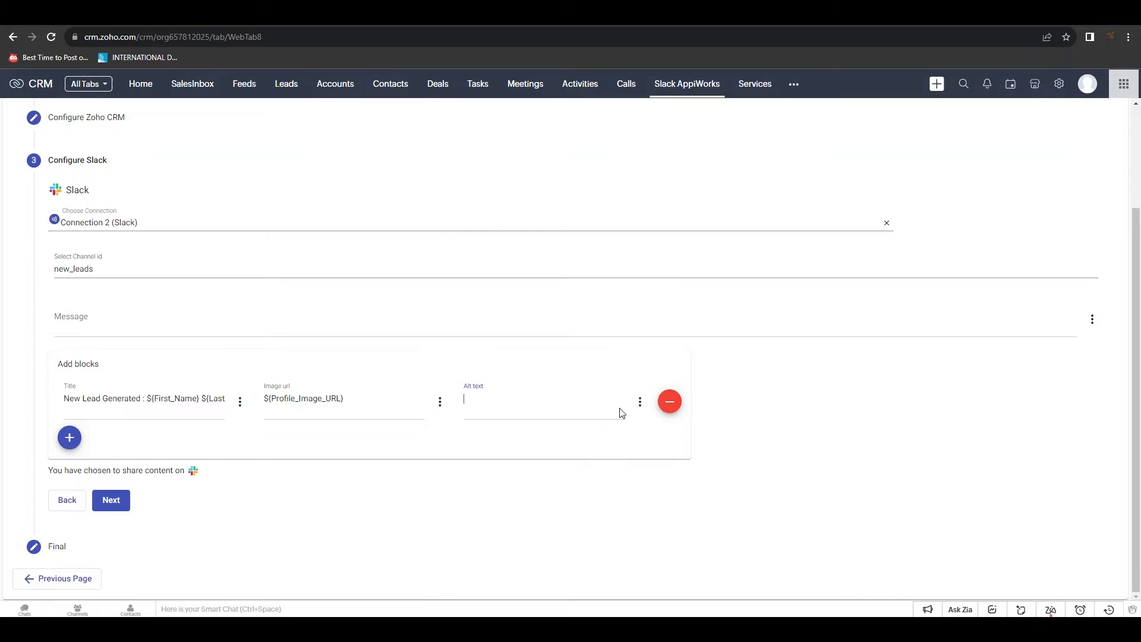
click(640, 402)
click(692, 298)
click(111, 501)
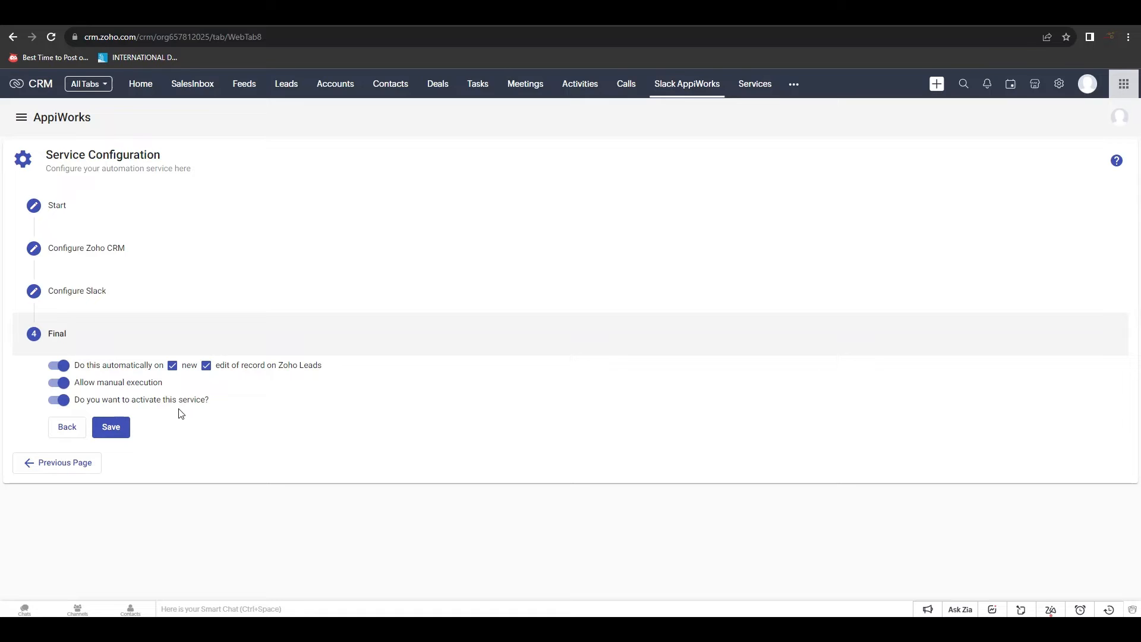
Save the service with its Final-step toggles left on
click(117, 432)
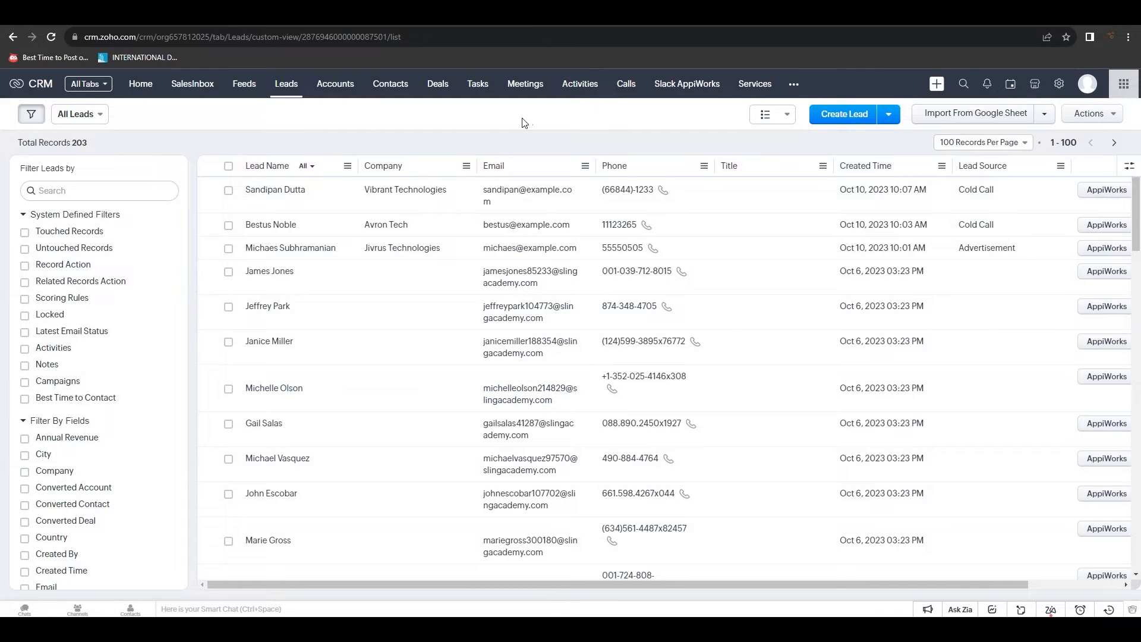
Start a new lead for Grid Security Solutions with the contact's first and last name, phone and e-mail
click(828, 121)
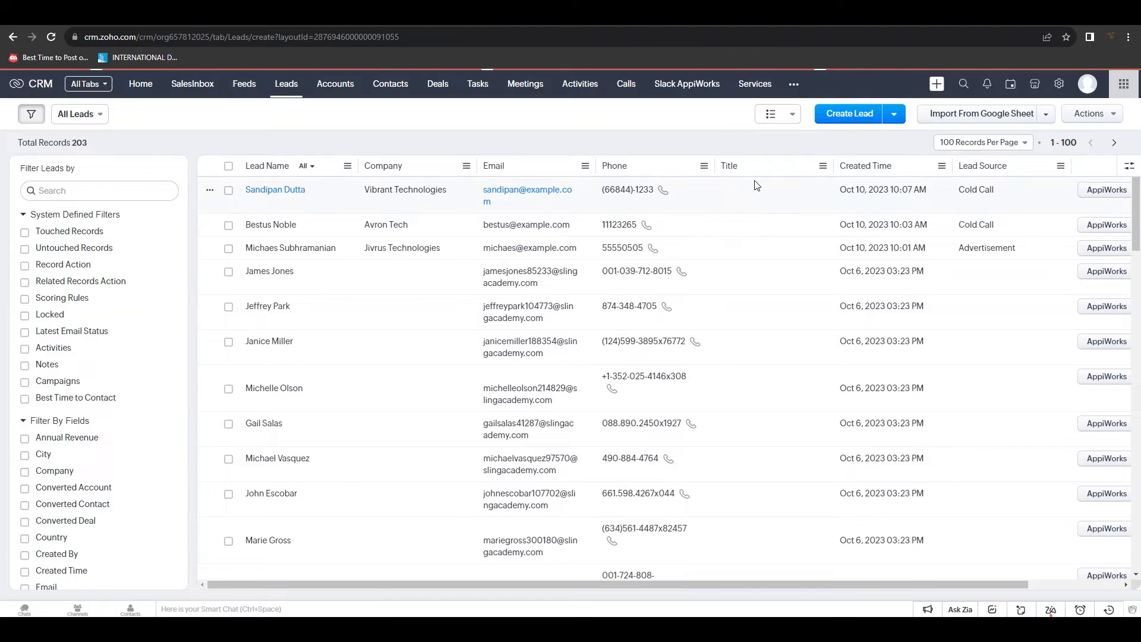
click(727, 282)
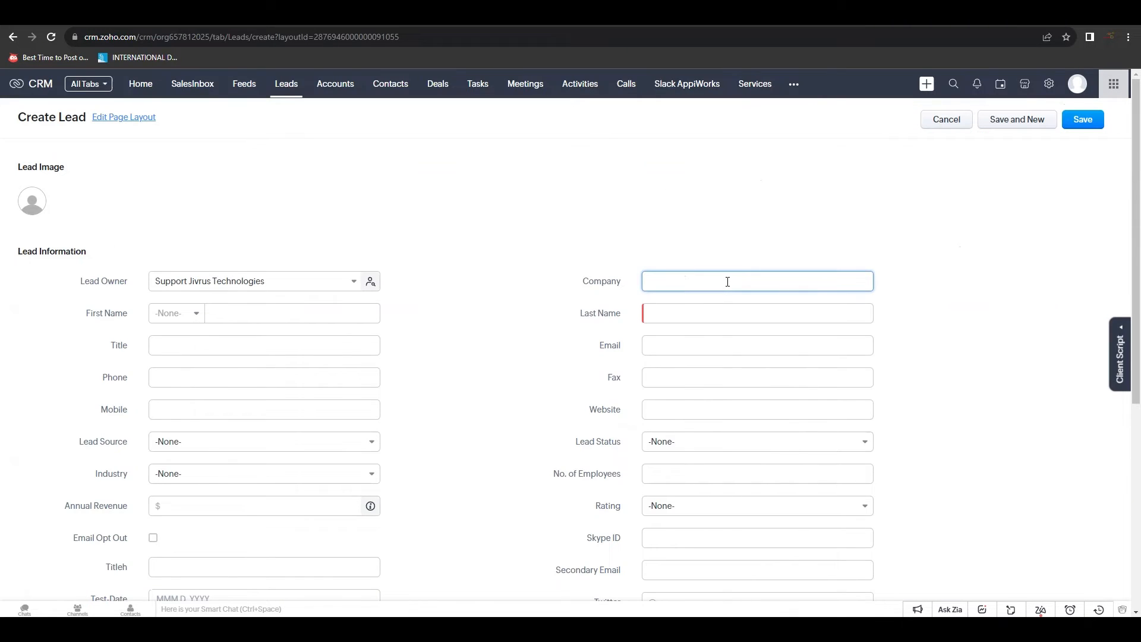
text(Grid Security Solutions)
click(289, 318)
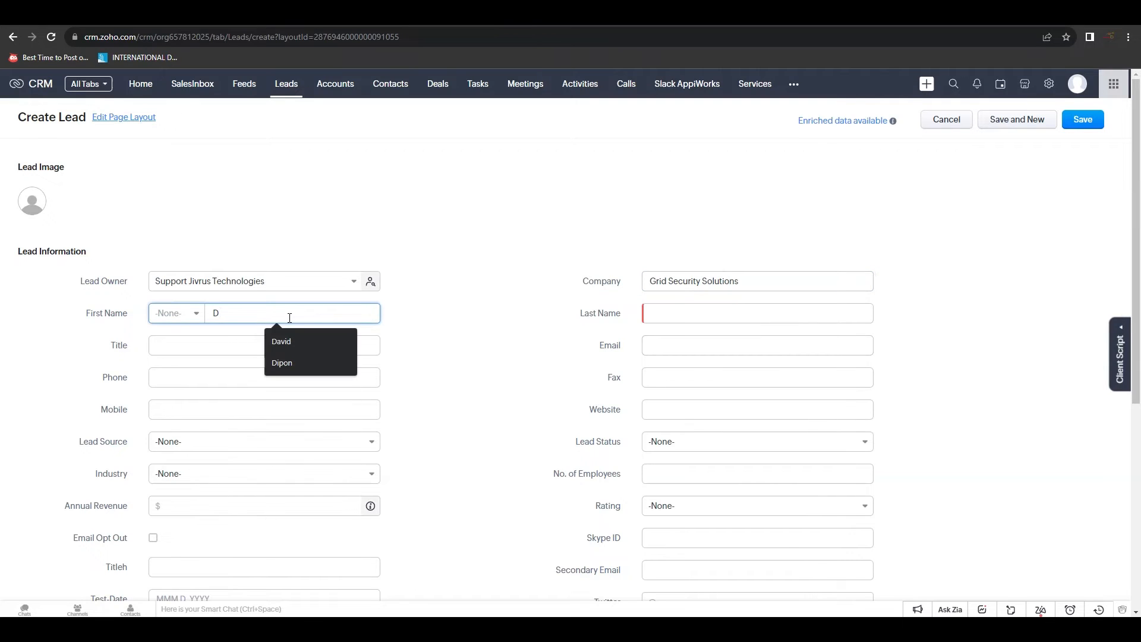
click(710, 316)
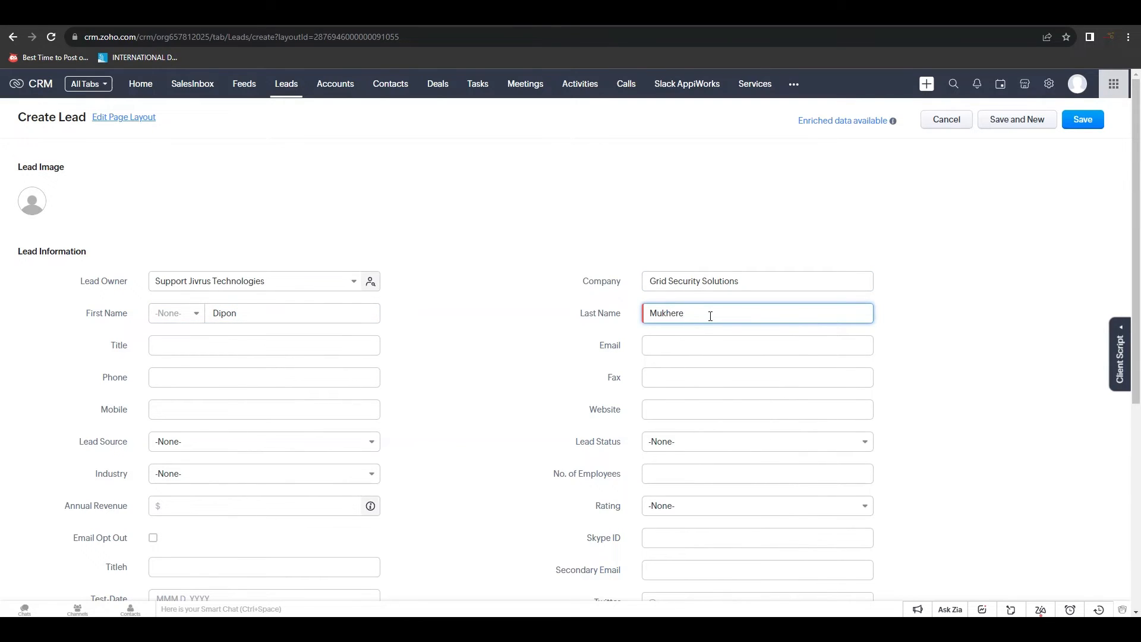
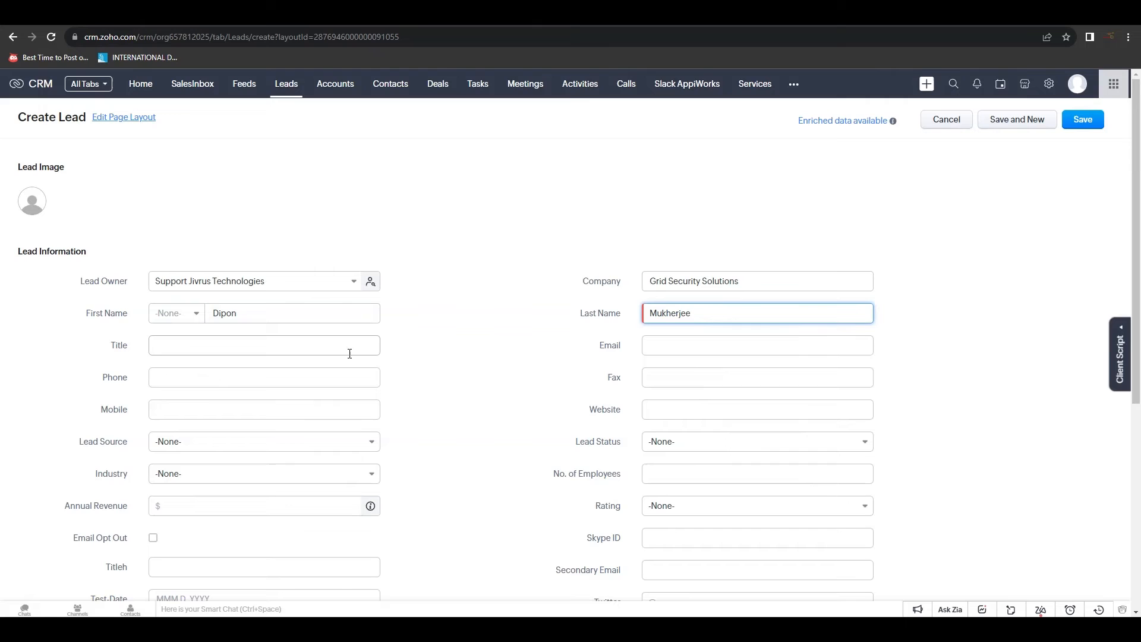
click(233, 380)
text(99875622)
click(677, 349)
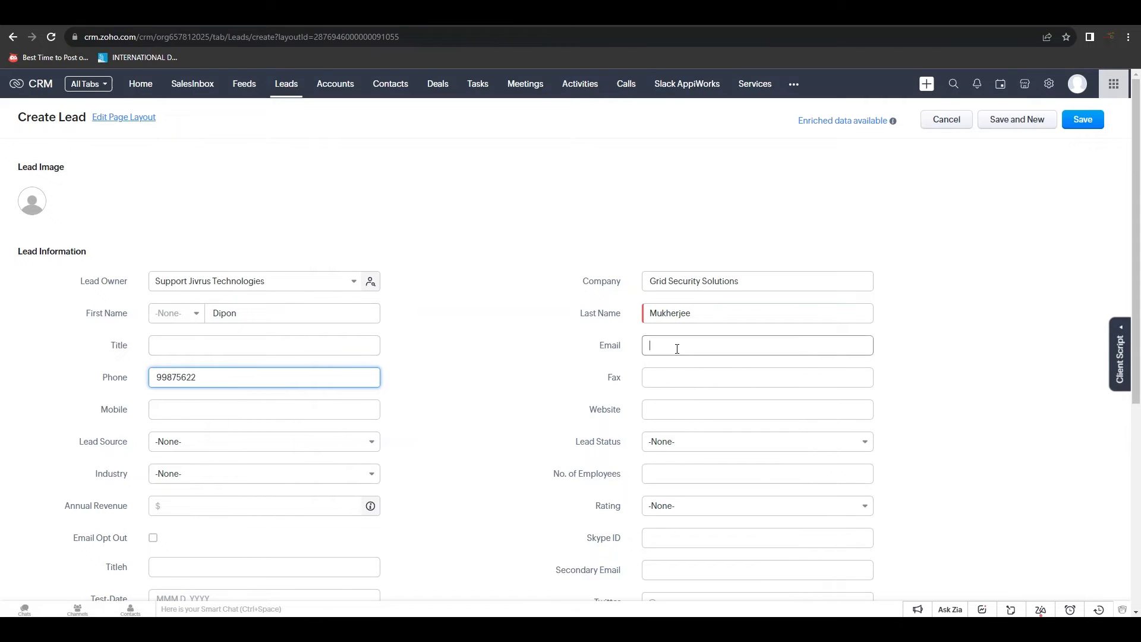
text(dipon@exam)
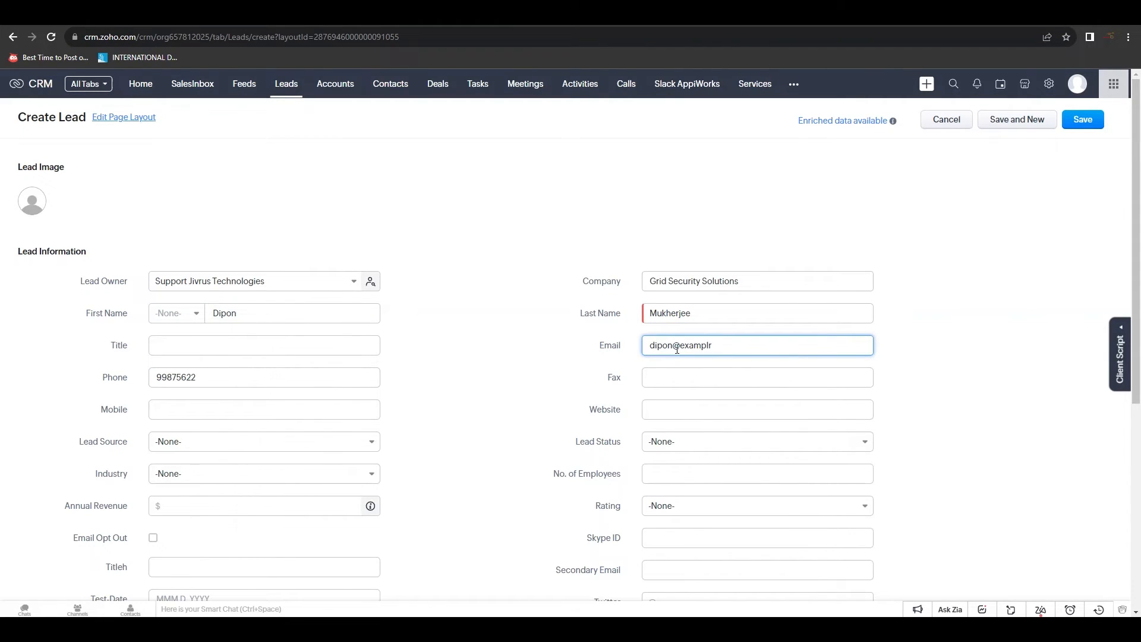
text(ple.com)
Set Lead Source to Cold Call and Lead Status to Contact in Future, paste the profile image URL, and save
click(298, 445)
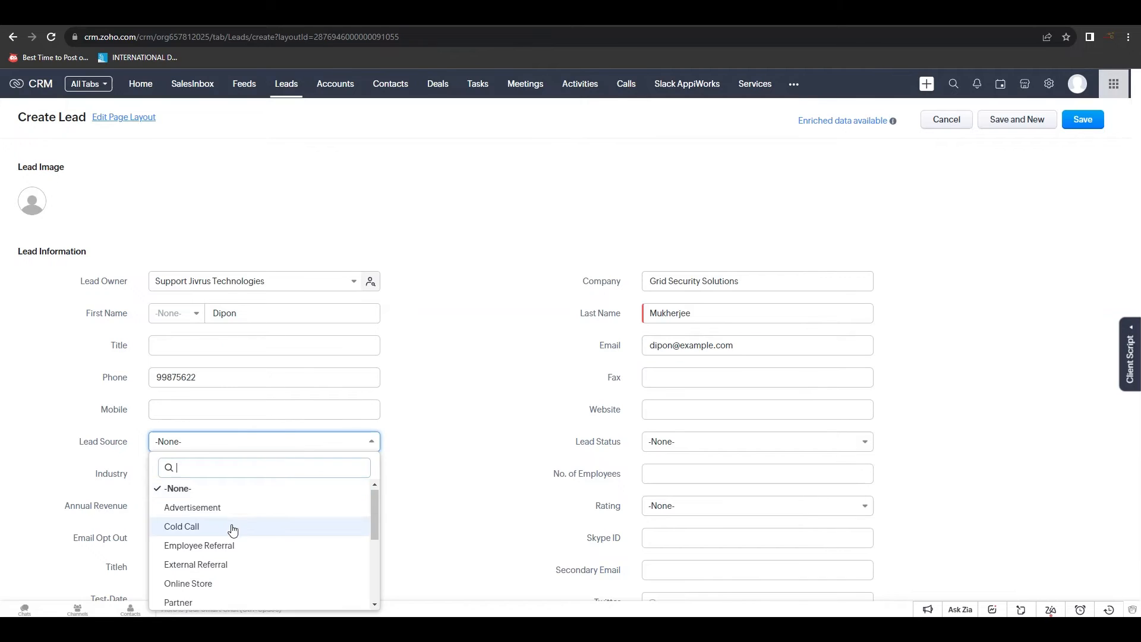
click(234, 527)
click(751, 441)
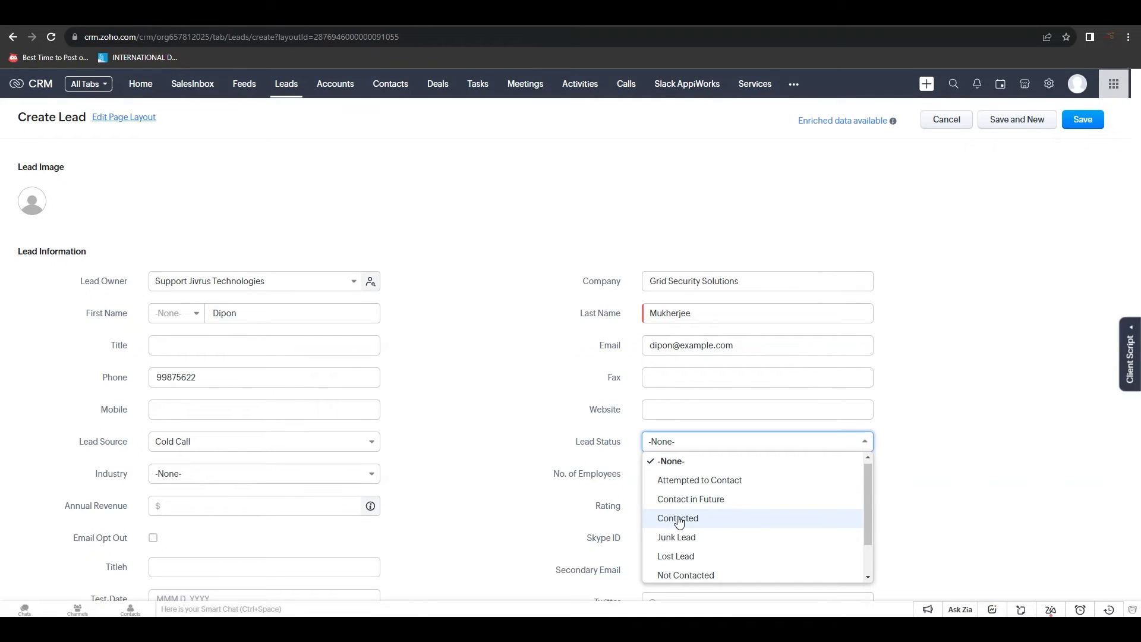
click(689, 499)
scroll(532, 450, down, 6)
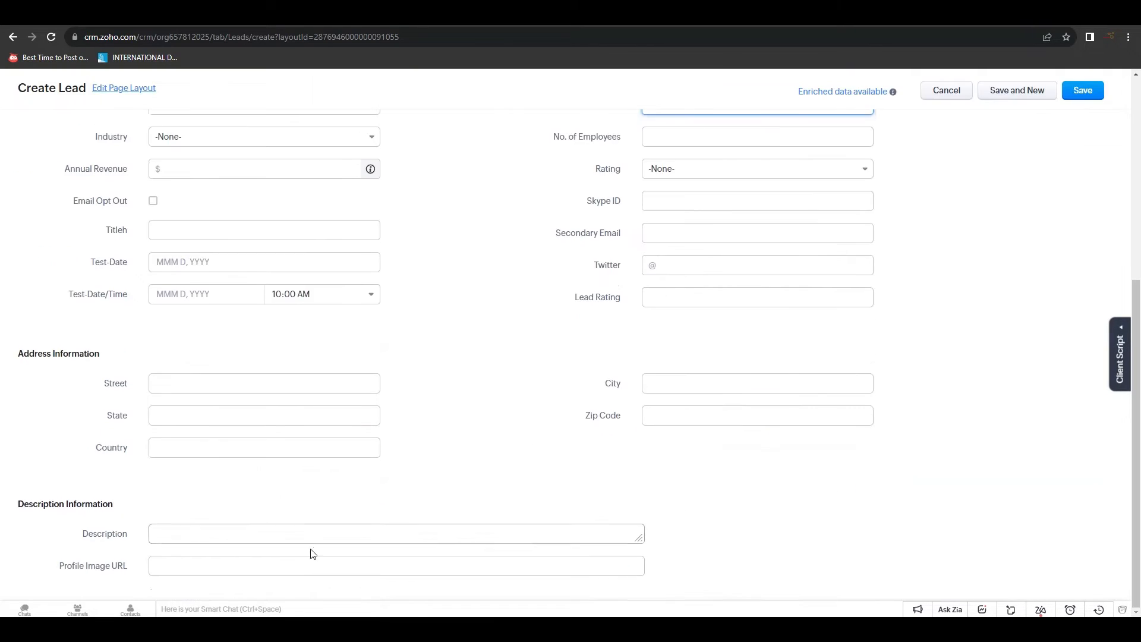
click(293, 566)
key(ctrl+v)
scroll(722, 503, up, 6)
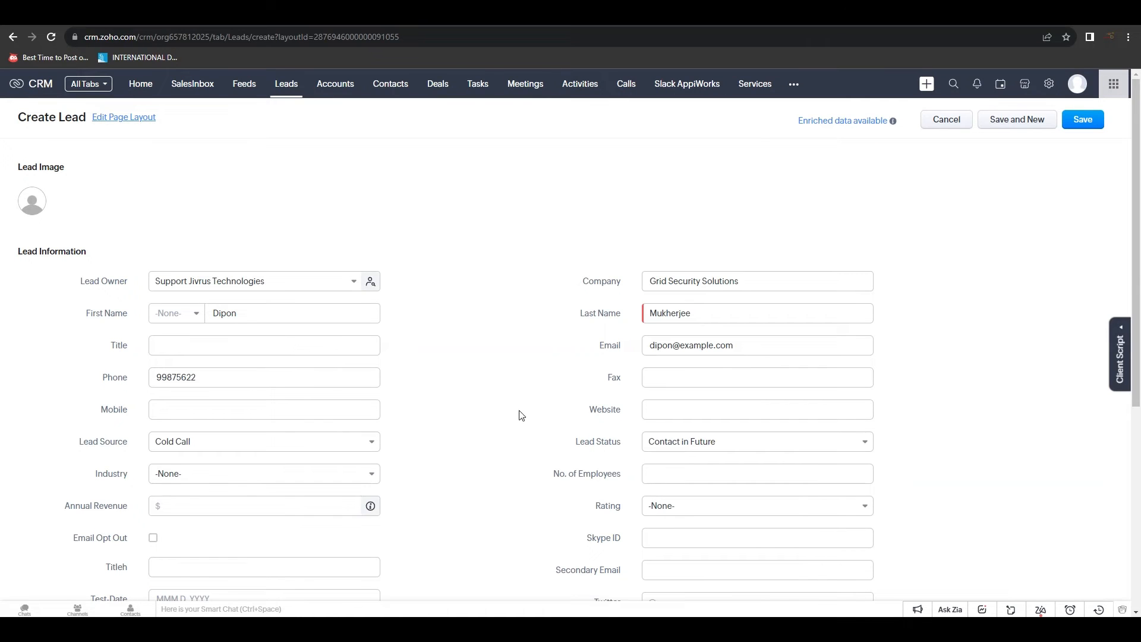
click(1090, 123)
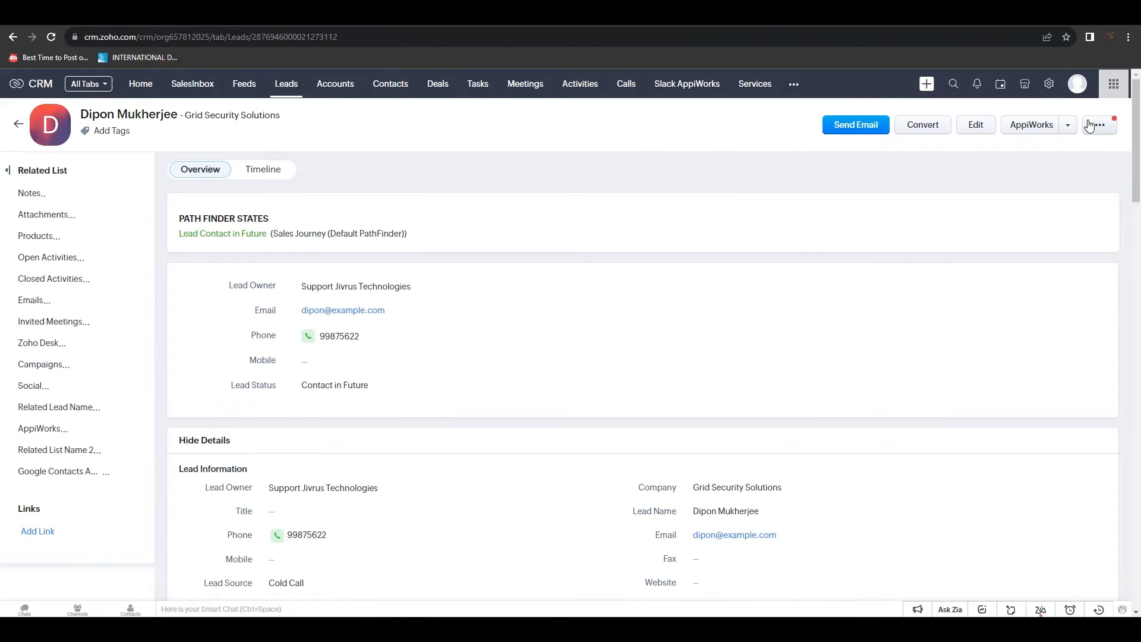
scroll(512, 390, down, 3)
scroll(515, 374, up, 3)
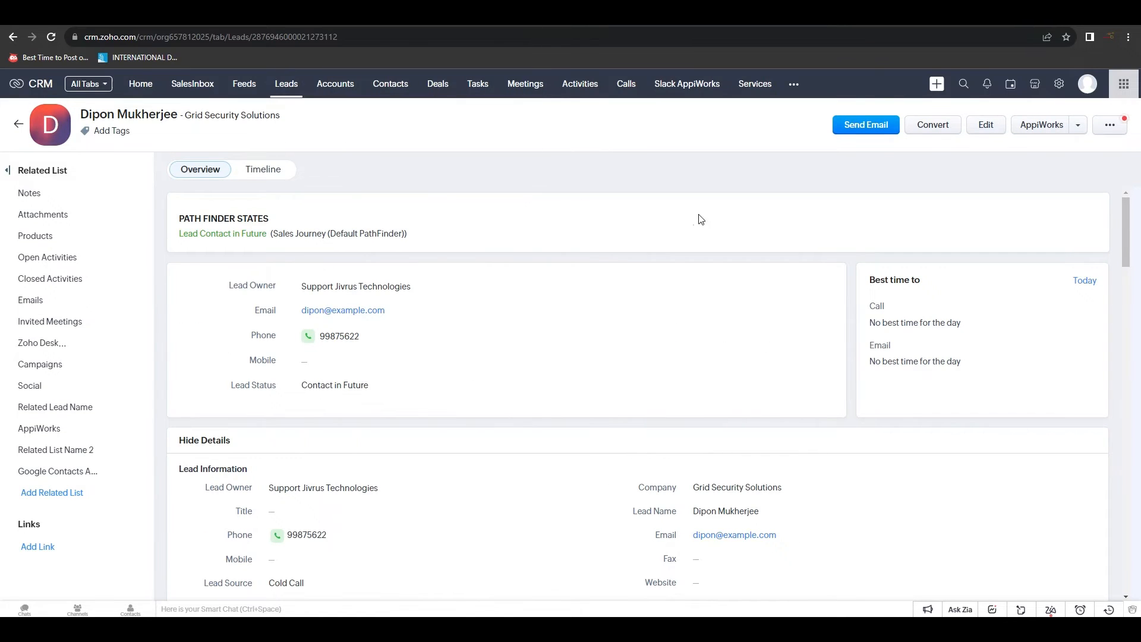
Check the AppiWorks 'New Lead Generated' post with the lead's photo in Slack's #new_leads
click(821, 630)
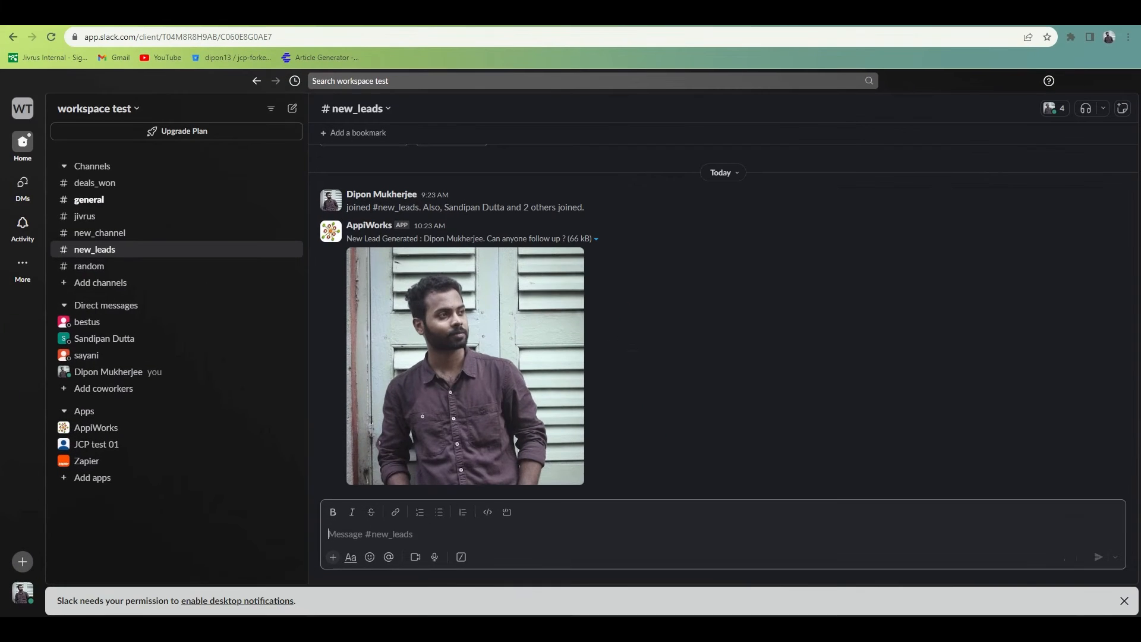
scroll(686, 337, up, 3)
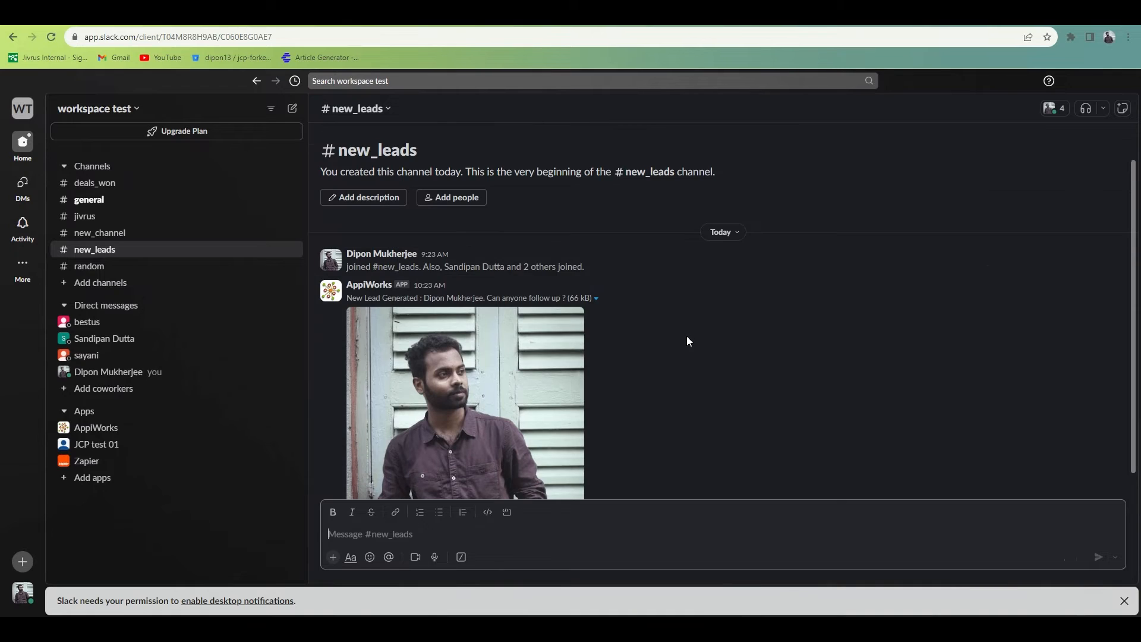
scroll(687, 337, down, 3)
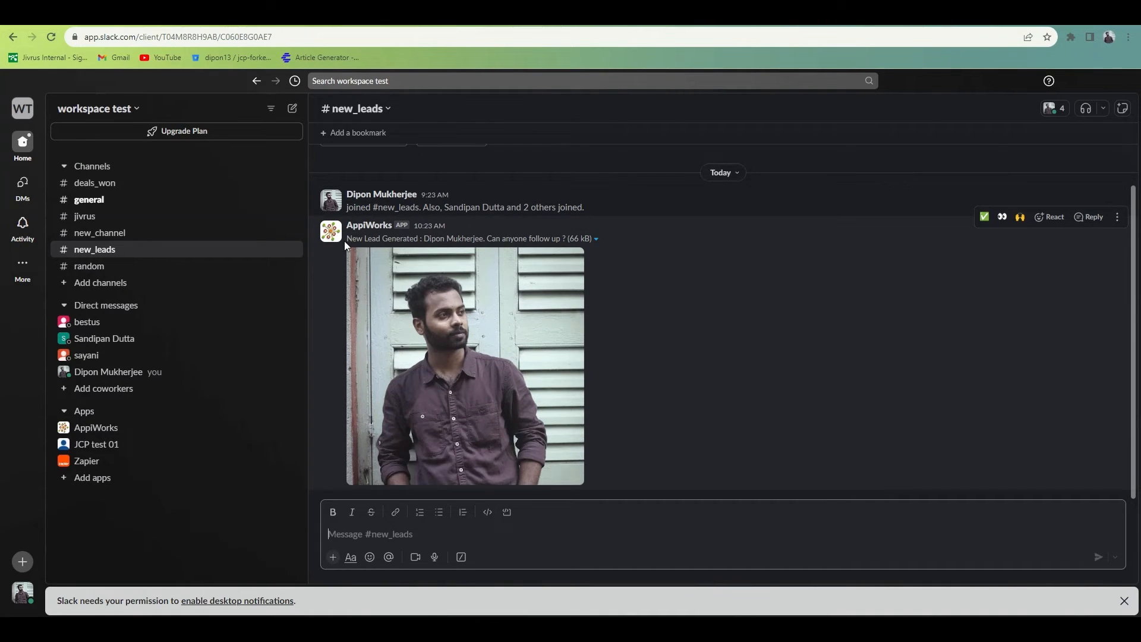
drag(349, 236, 596, 241)
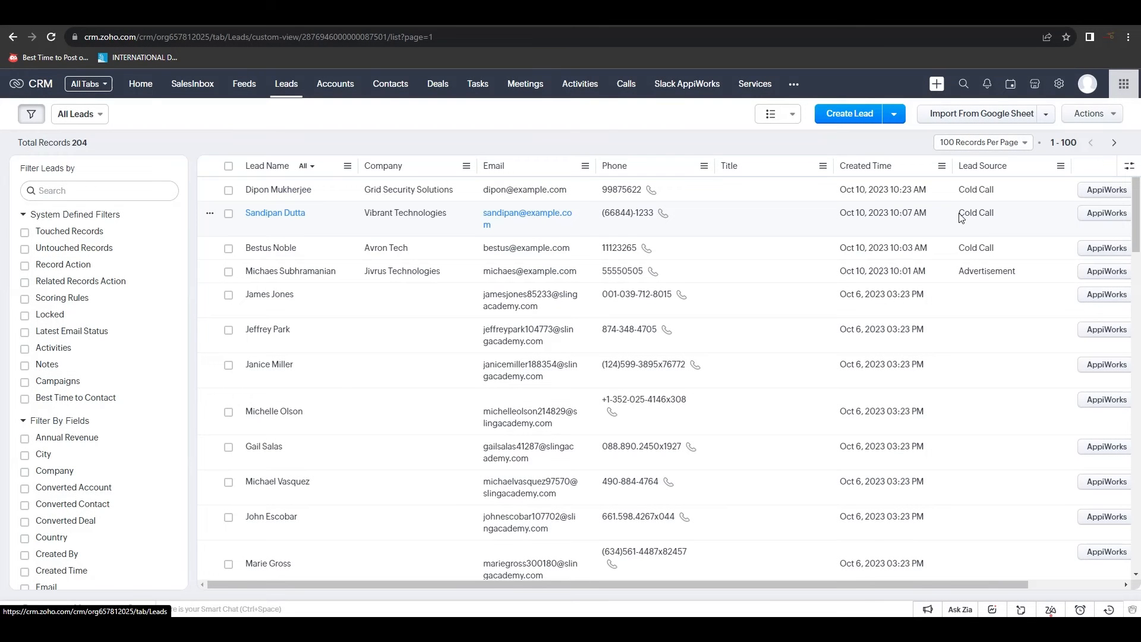
Select the Vibrant Technologies, Avron Tech and Jivrus Technologies leads and execute Service 1 Share leads on them
triple_click(961, 215)
drag(962, 247, 1017, 274)
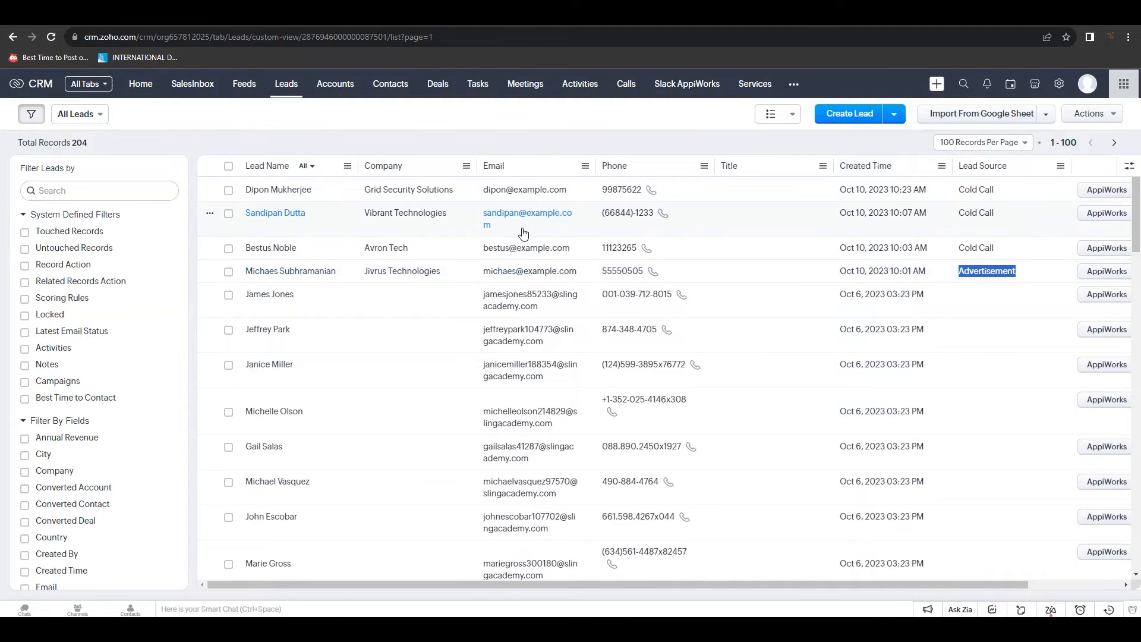
click(228, 213)
click(228, 248)
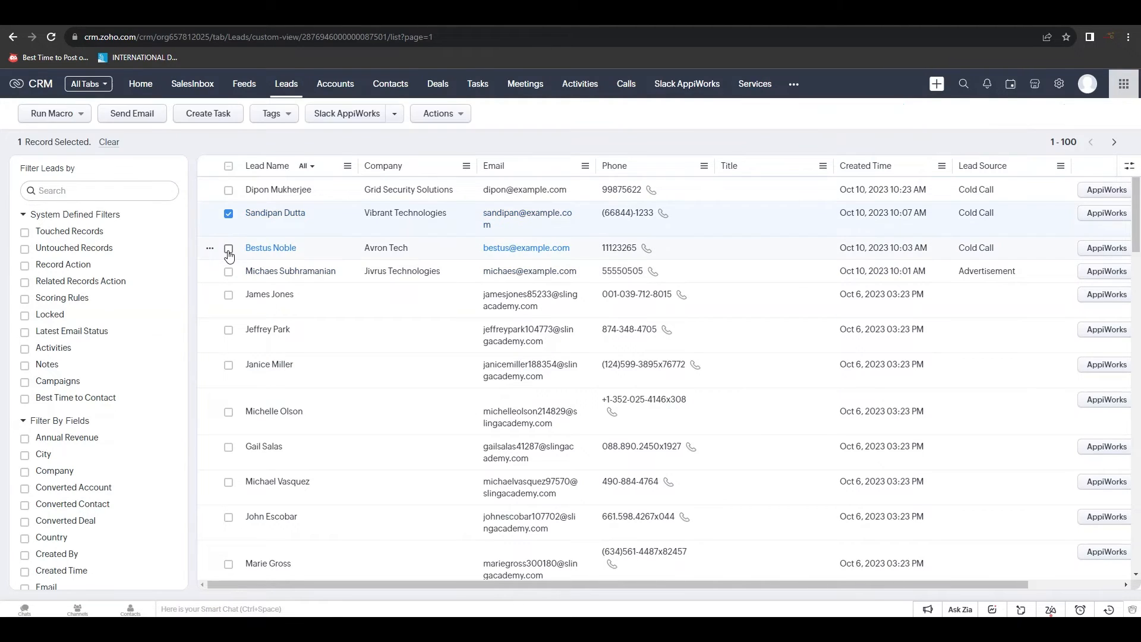
click(229, 273)
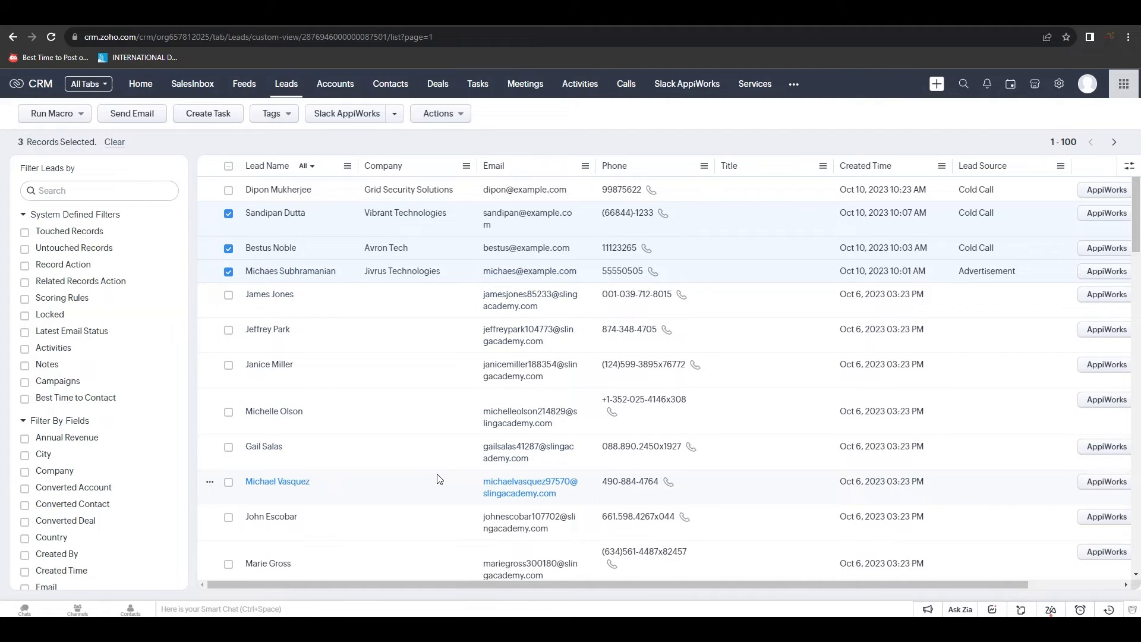
click(356, 114)
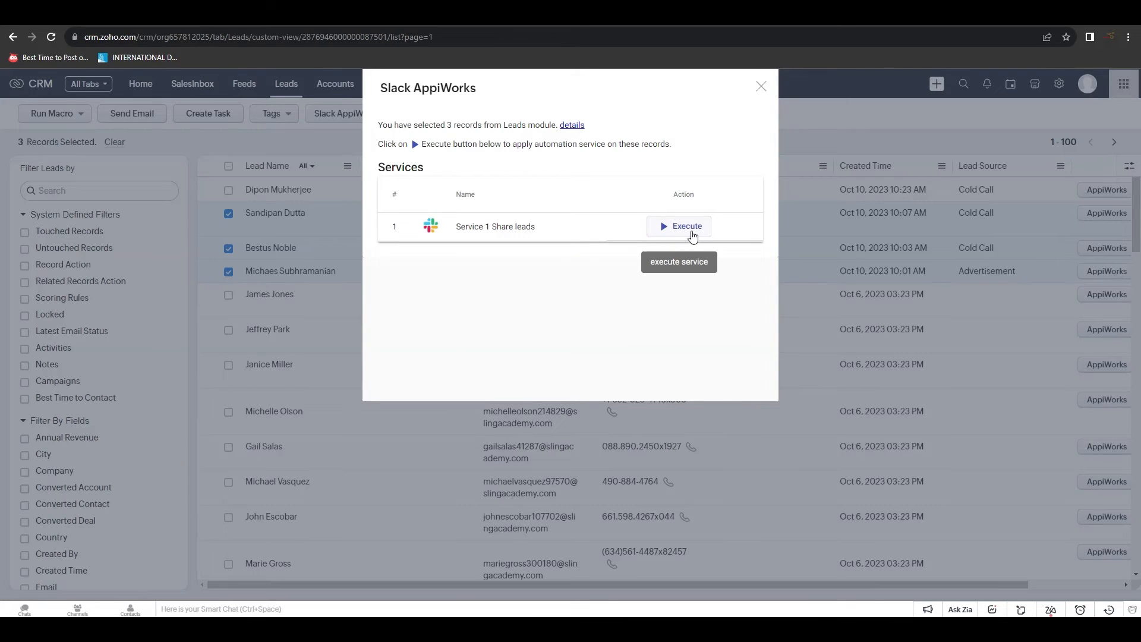
click(692, 236)
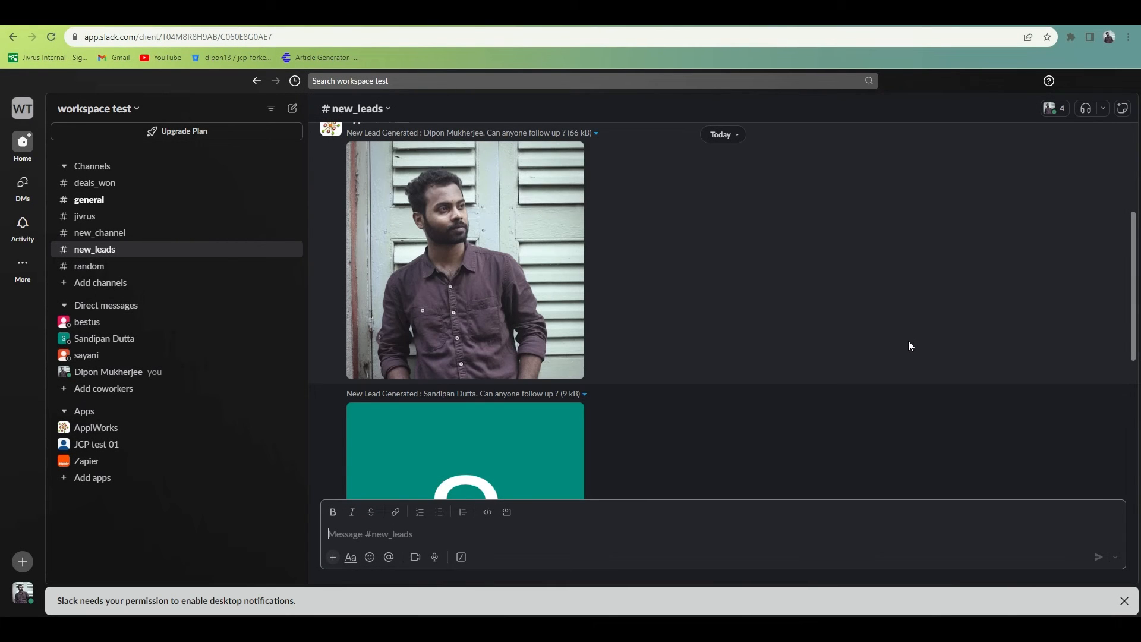
Scroll through Slack's #new_leads to review the AppiWorks posts for the three shared leads
scroll(909, 344, down, 6)
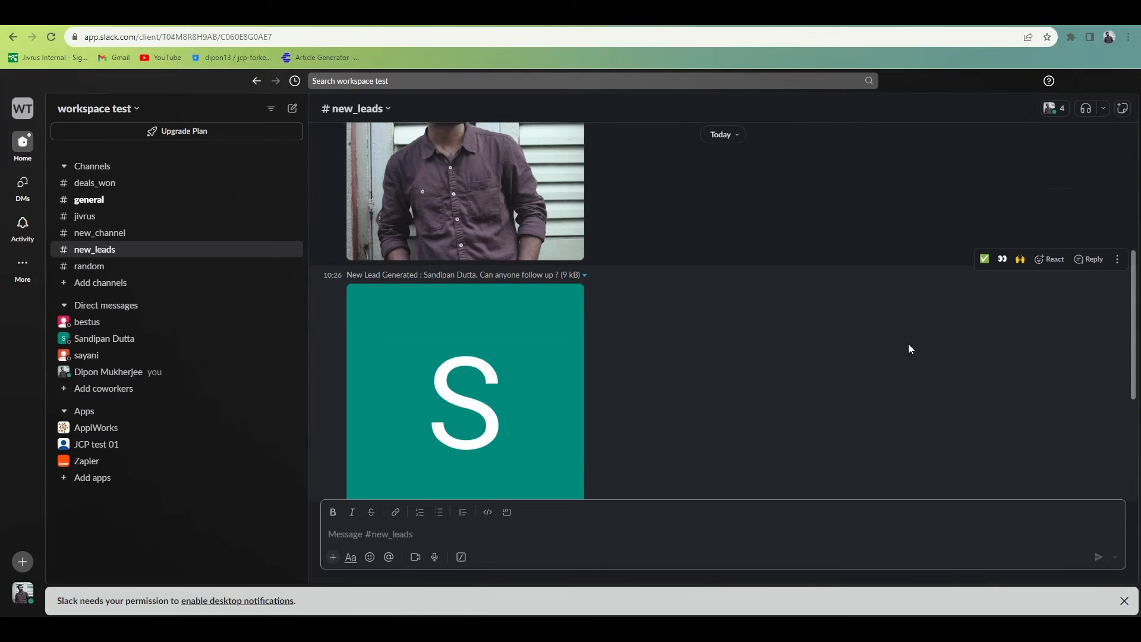
scroll(908, 344, down, 1)
scroll(909, 344, up, 3)
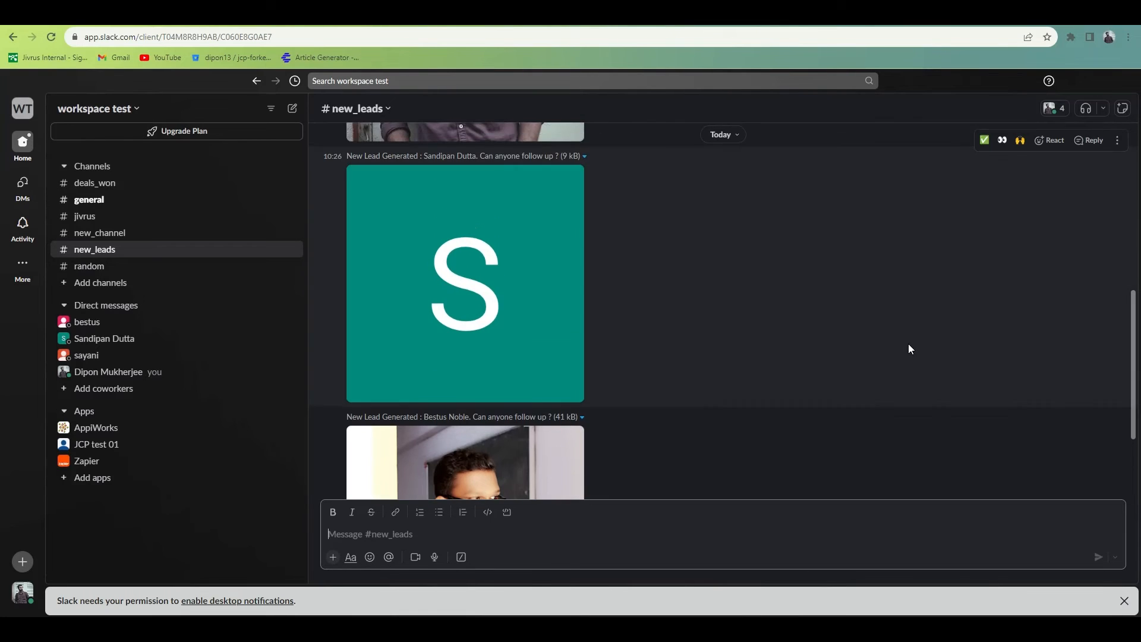
scroll(909, 344, down, 2)
scroll(908, 350, down, 1)
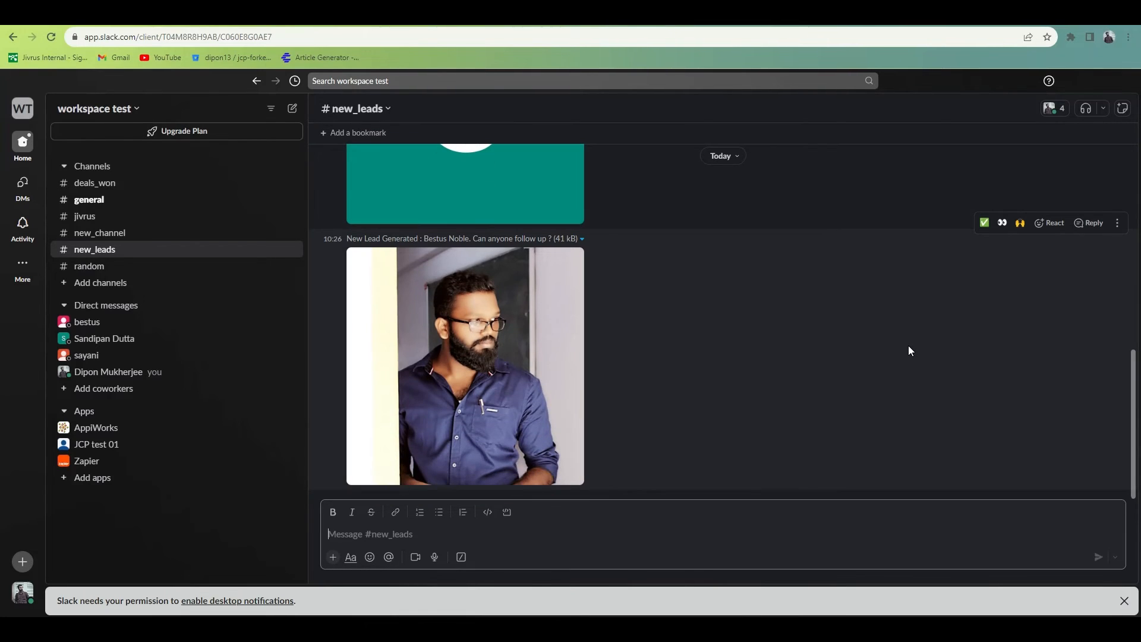
scroll(909, 351, up, 3)
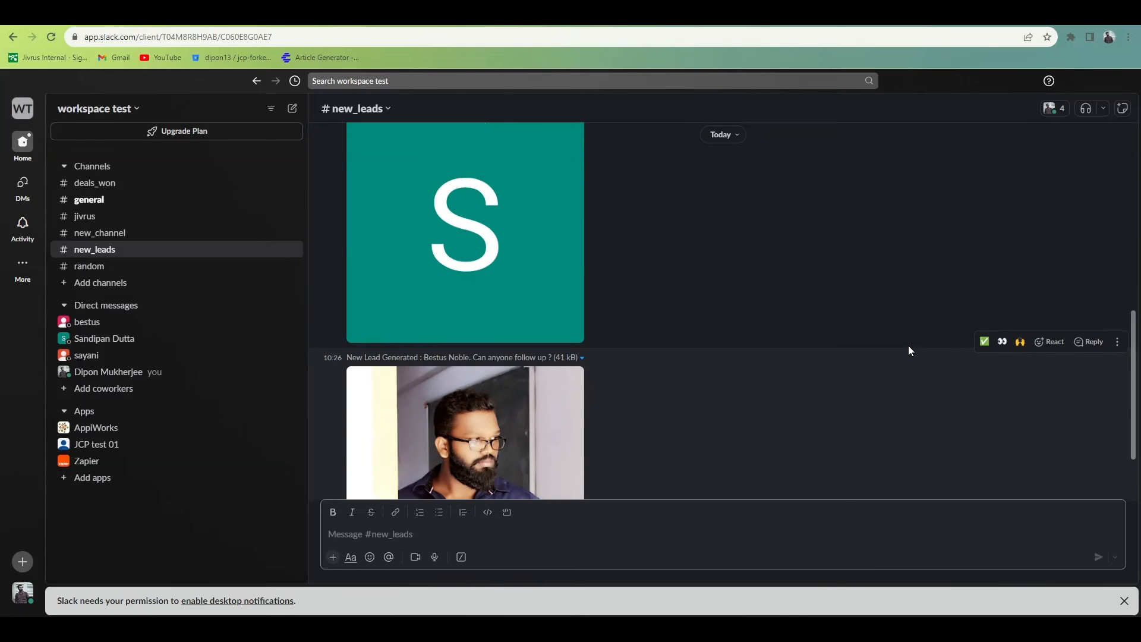
scroll(910, 351, down, 3)
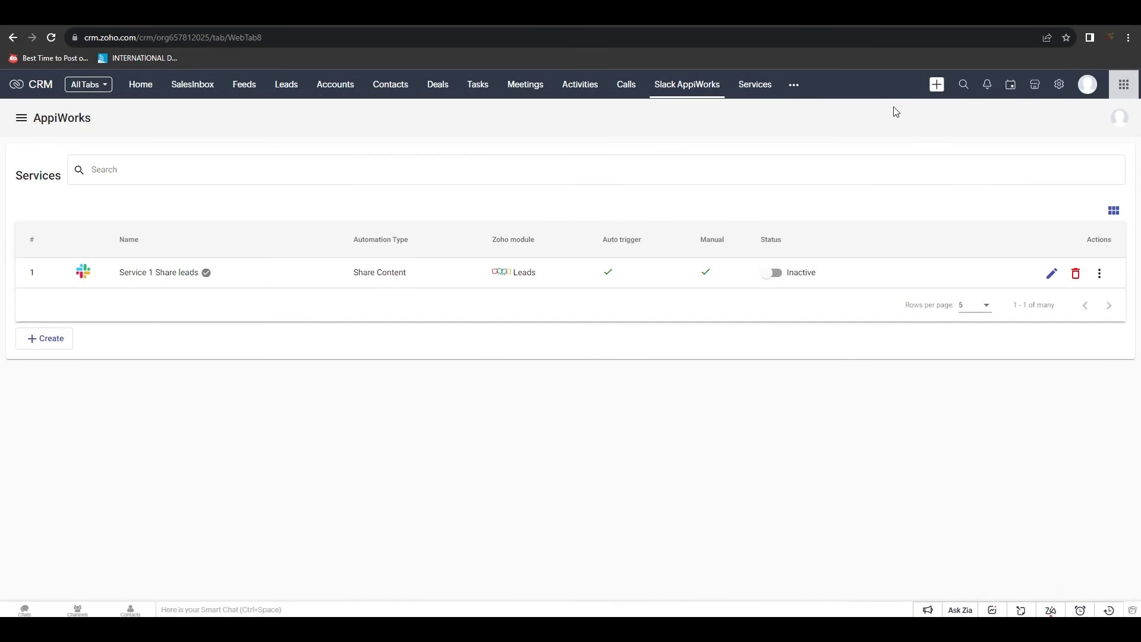
Create a new service named with '- Deal' and choose Deals as its CRM module
click(43, 344)
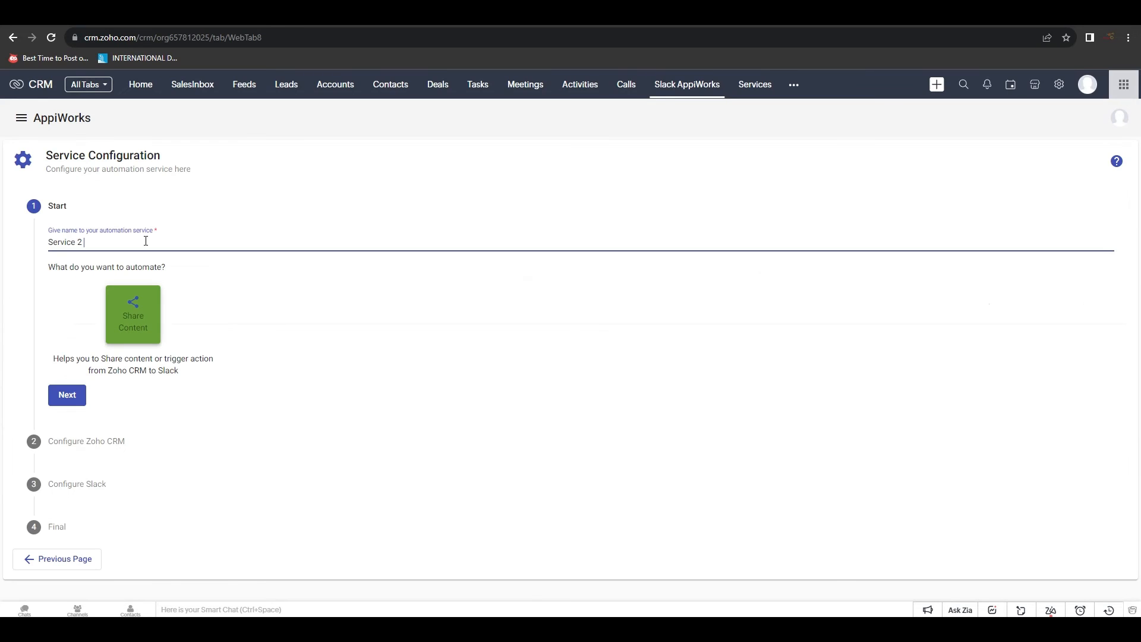
text(- Deals)
click(67, 395)
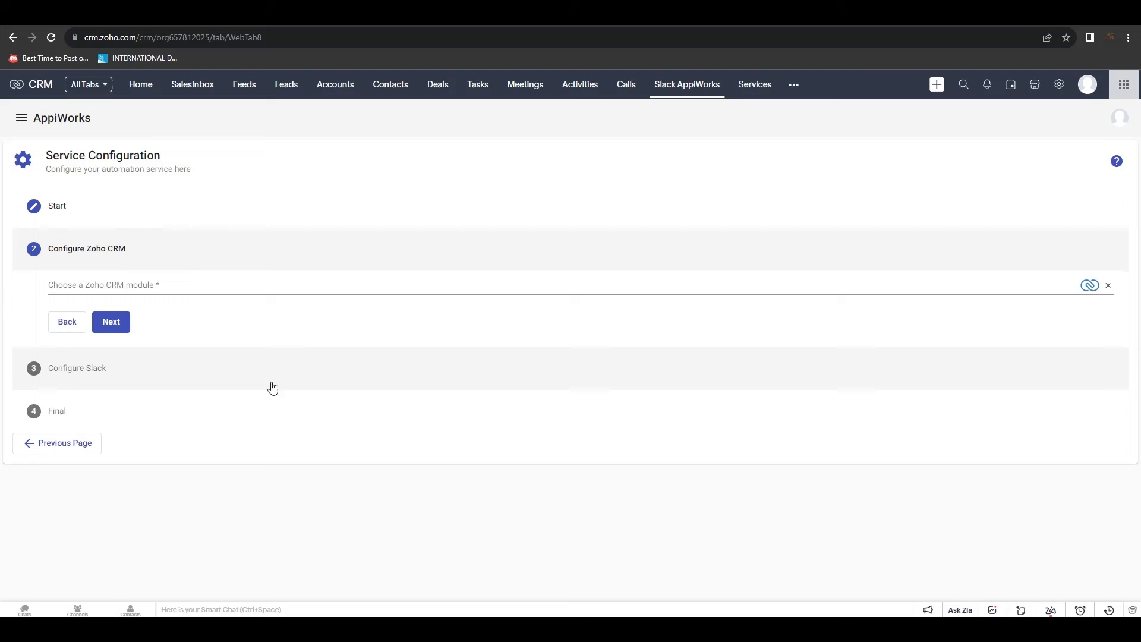
click(191, 286)
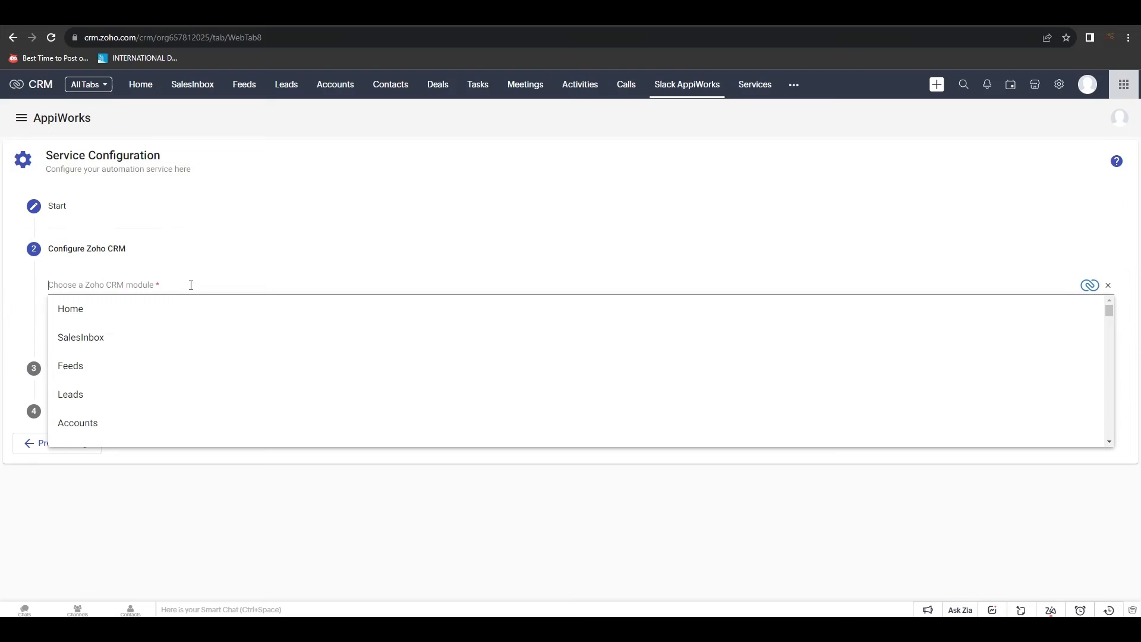
scroll(175, 347, down, 1)
click(173, 422)
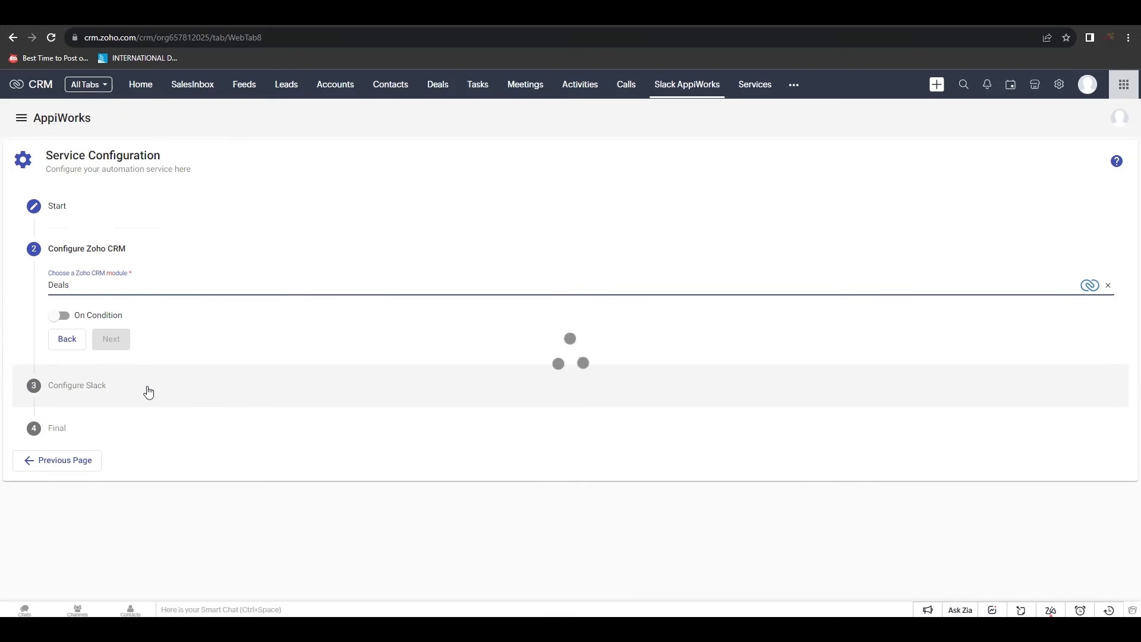
Add the execution condition Stage equals Closed Won and continue to the Slack configuration
click(59, 315)
click(63, 369)
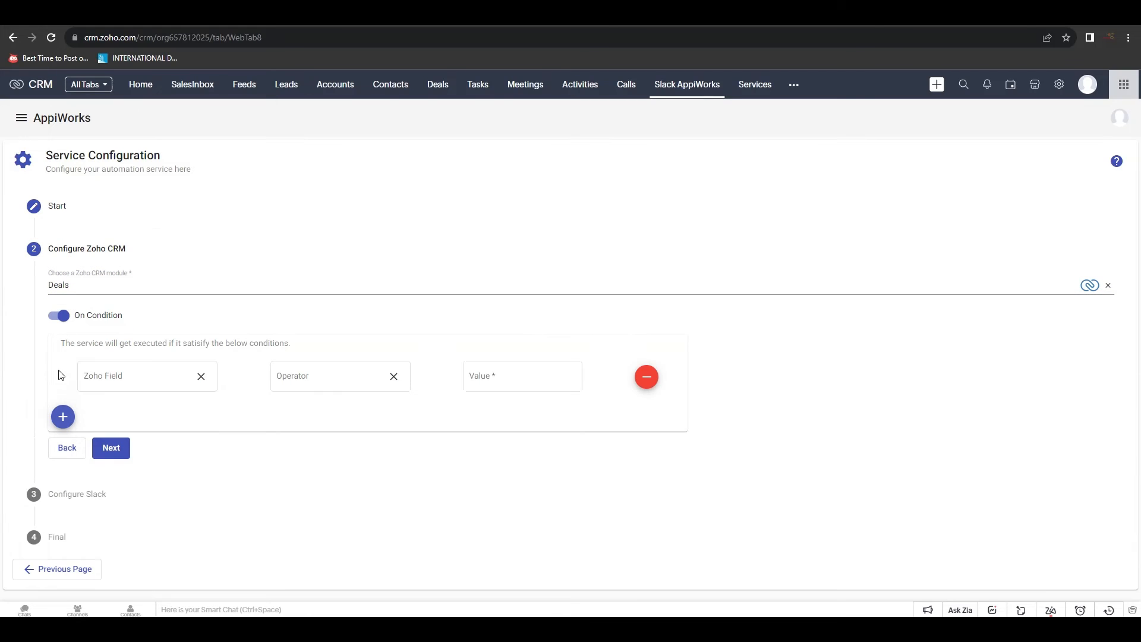
click(148, 375)
scroll(148, 433, down, 4)
click(140, 459)
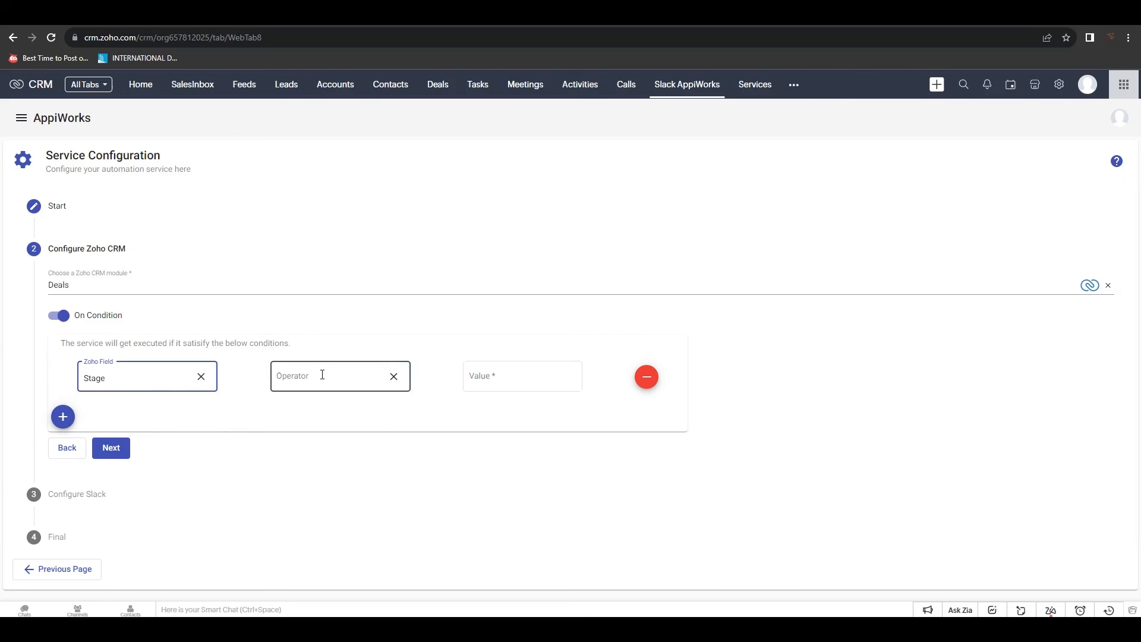
click(493, 376)
text(Closed Won)
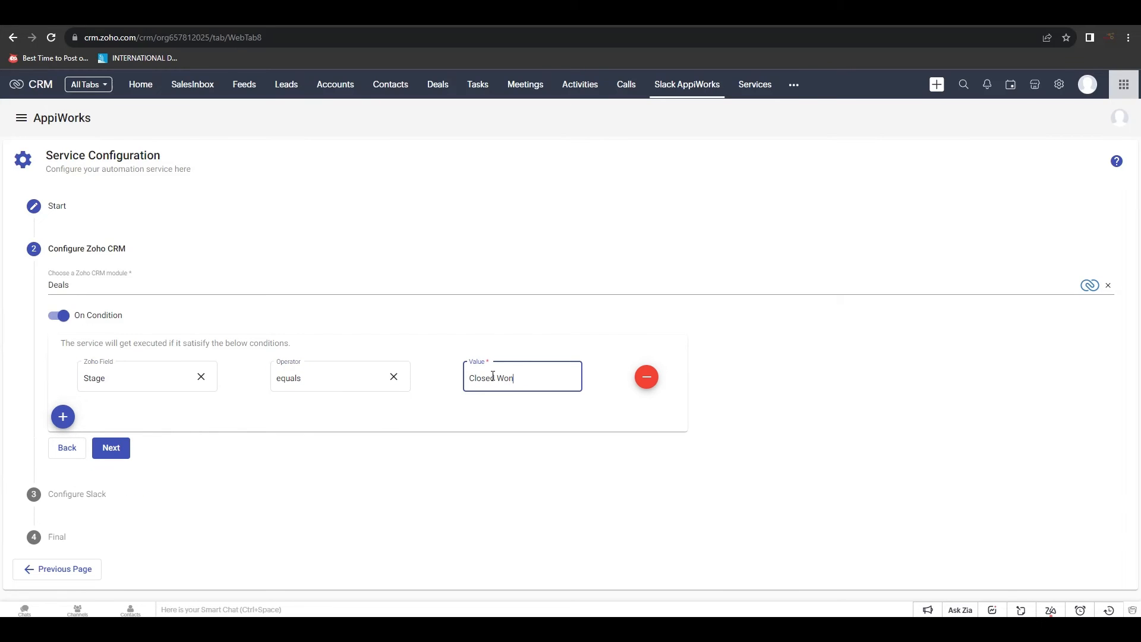
click(101, 476)
click(113, 455)
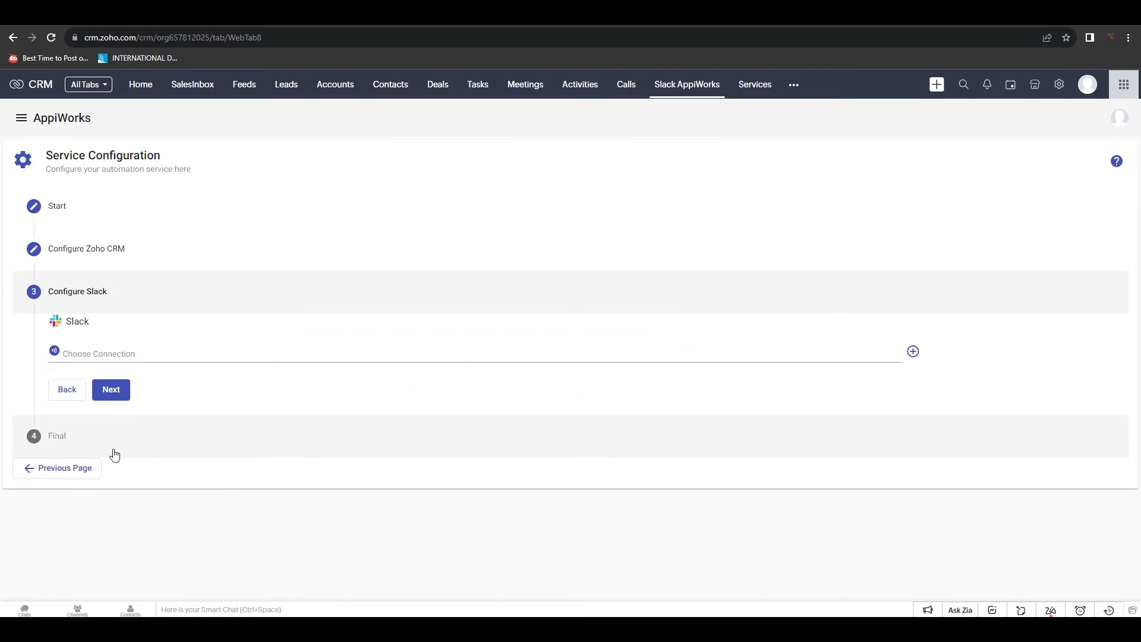
Use Connection 2 (Slack) and post to the deals_won channel
click(158, 353)
click(158, 377)
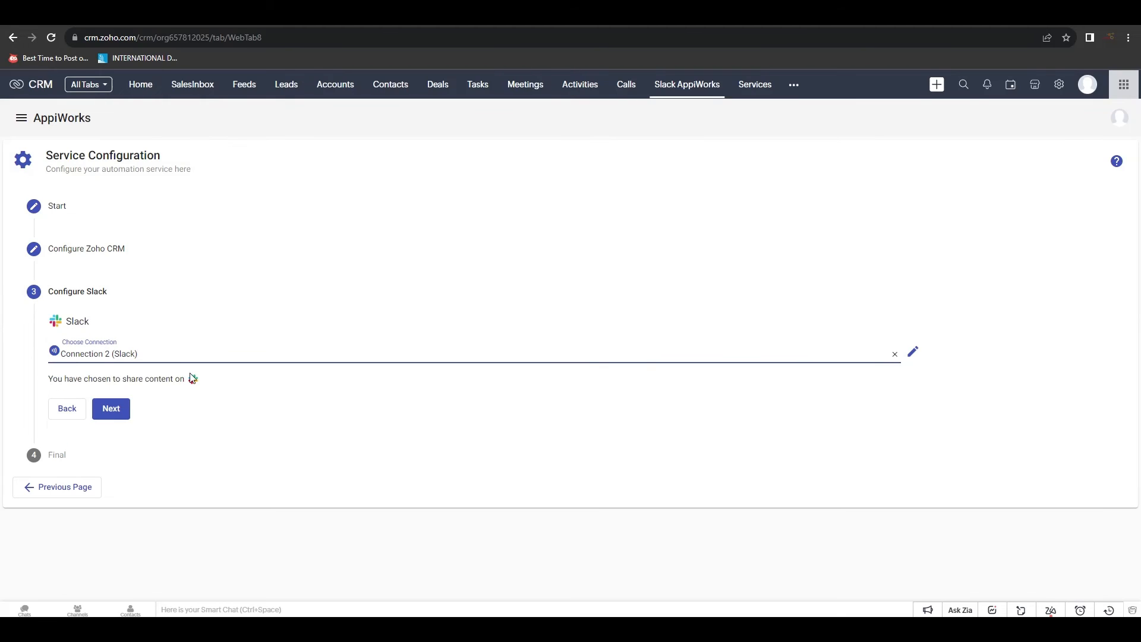
click(212, 400)
scroll(216, 454, down, 4)
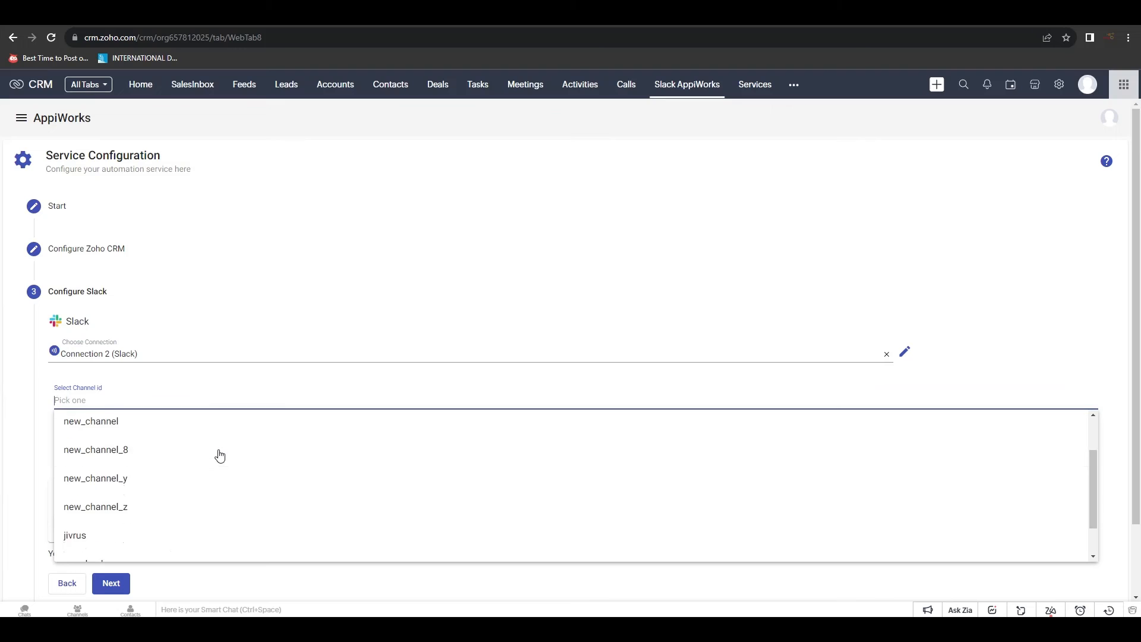
click(170, 550)
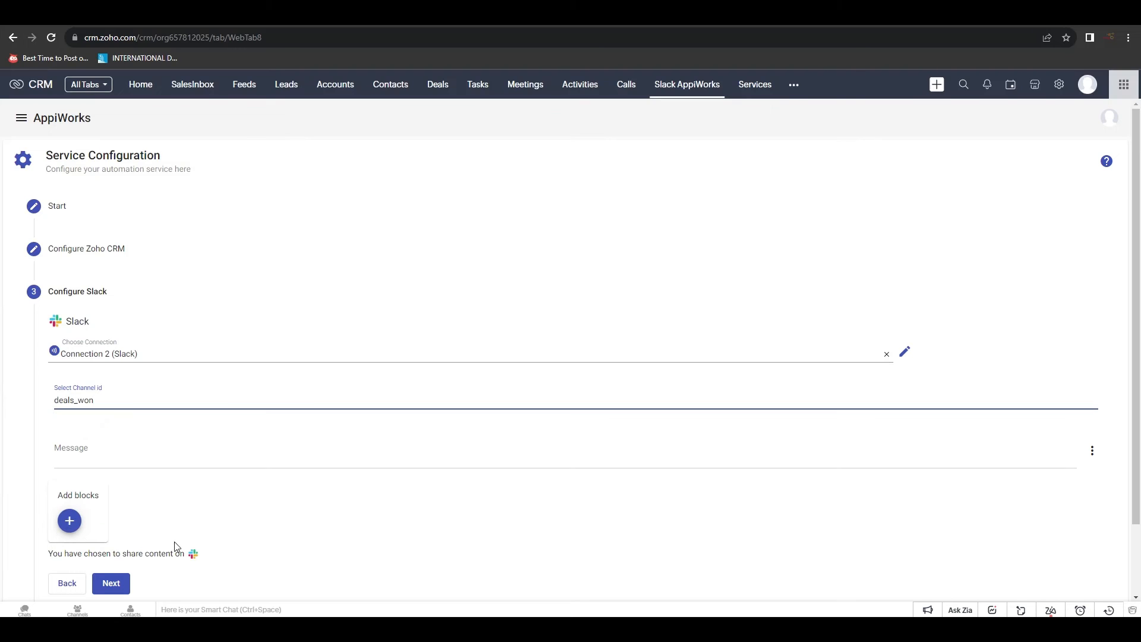
Write 'Great news. Deal won :' into the message, inserting the Deal_Name and Closing_Date fields
click(136, 451)
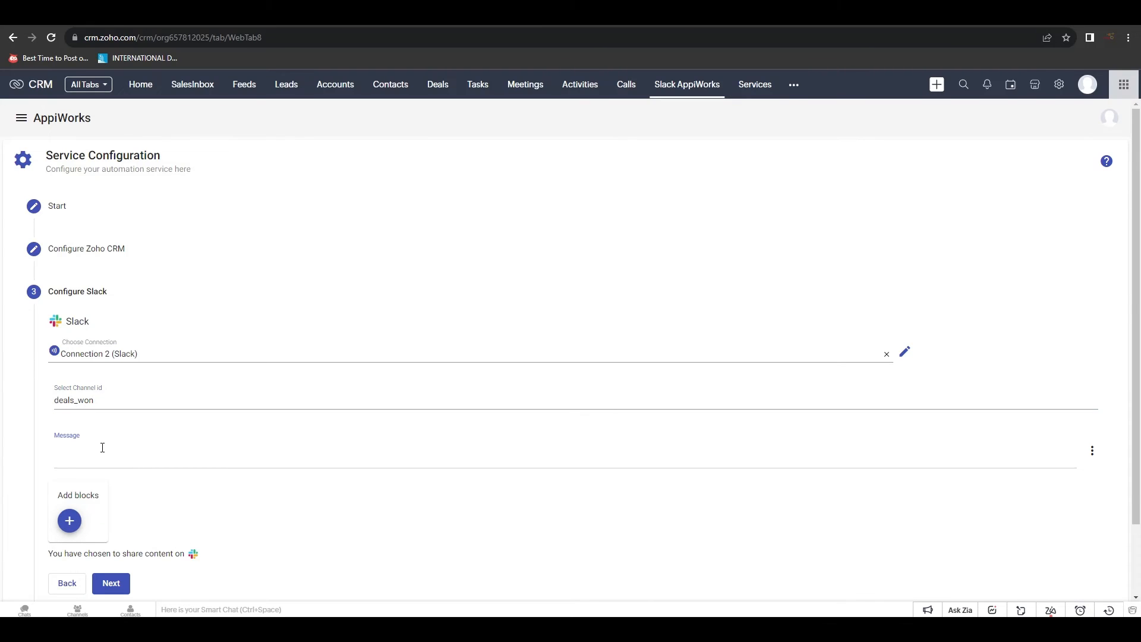
text(Great news. Deal won :)
click(1092, 450)
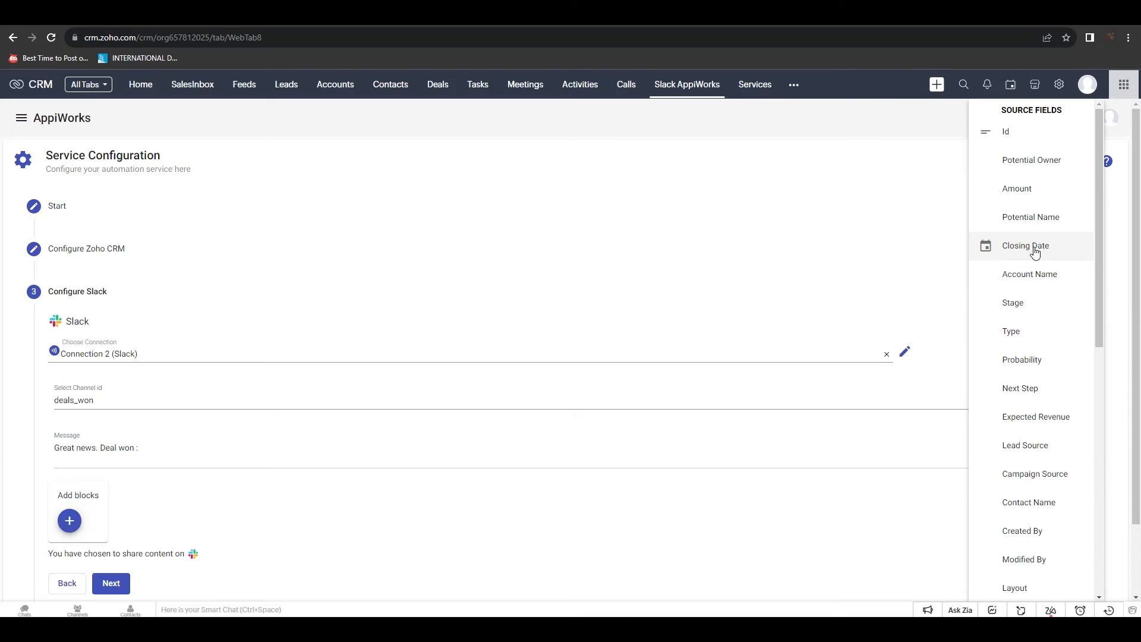
click(1041, 219)
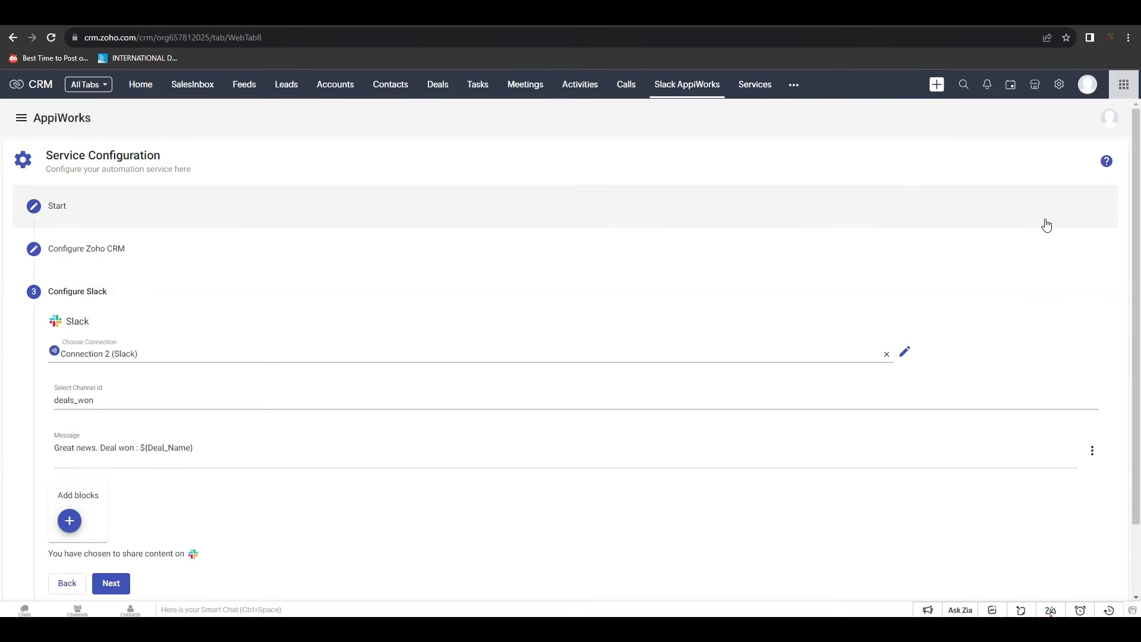
text(. Deal closed on :)
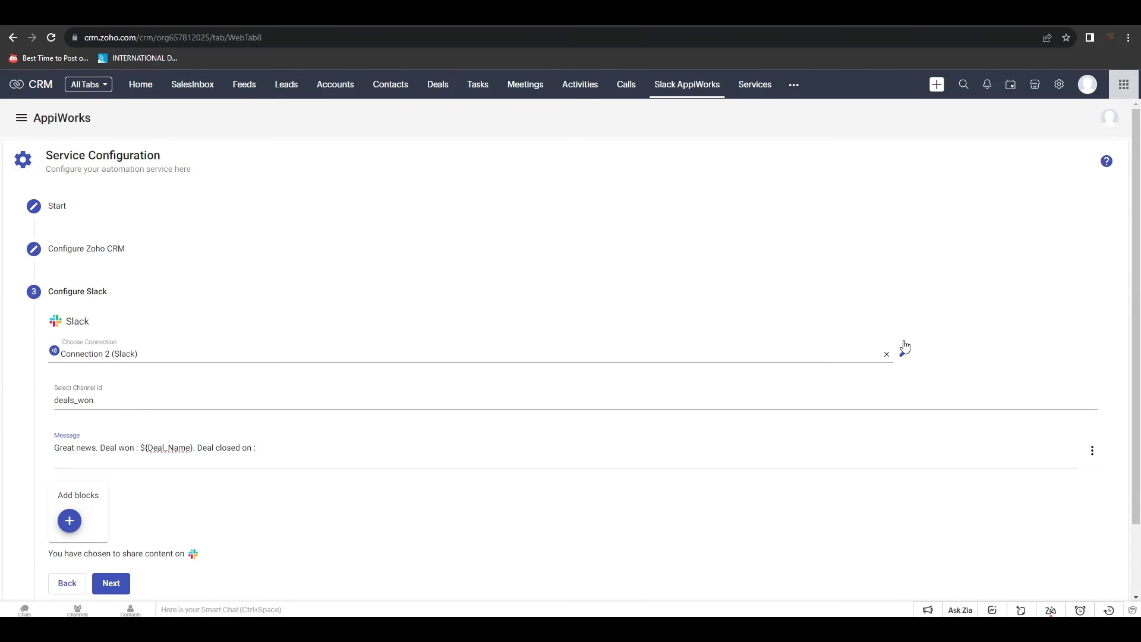
click(1093, 450)
click(1028, 246)
Append 'Deal Amount :' with the Amount field and continue to the final step
click(458, 445)
text(Deal Amount :)
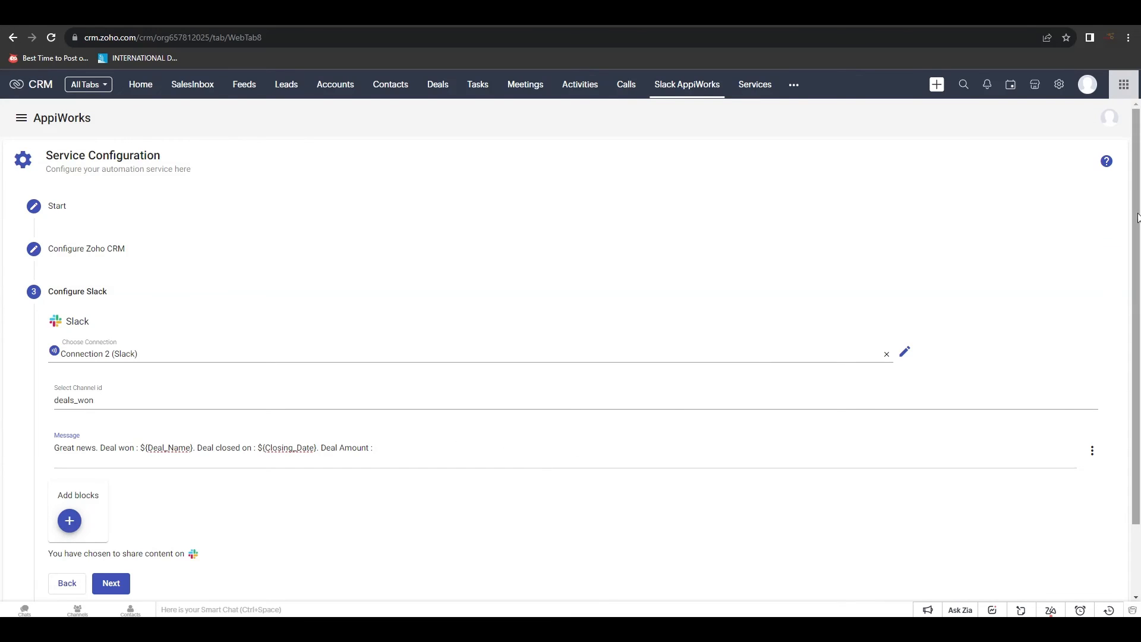
click(1092, 450)
click(1027, 189)
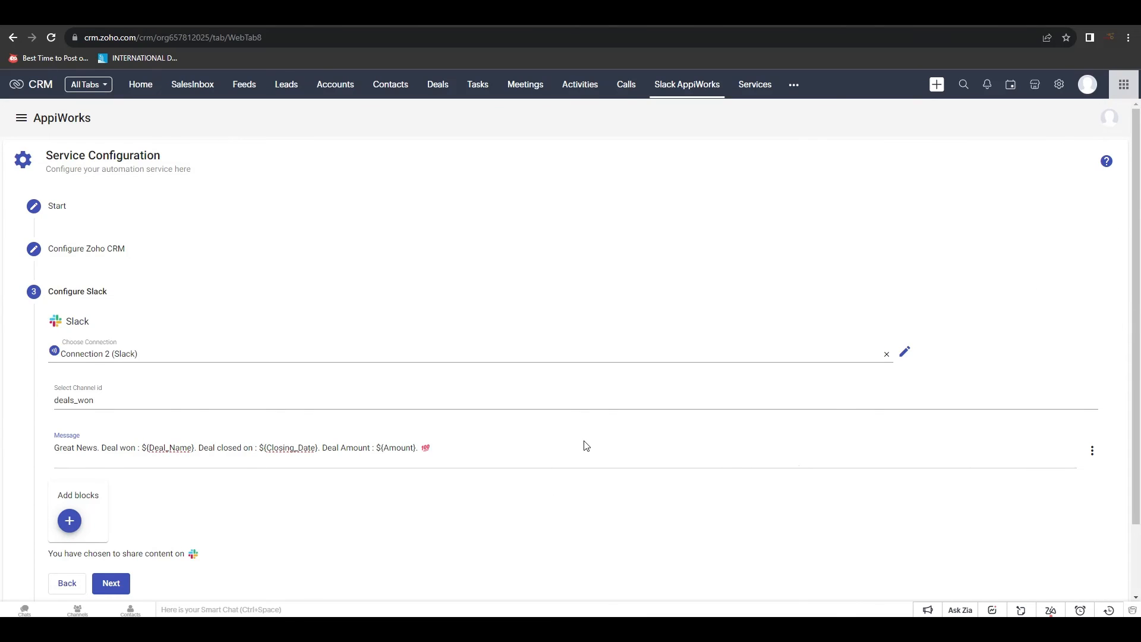
scroll(581, 442, down, 2)
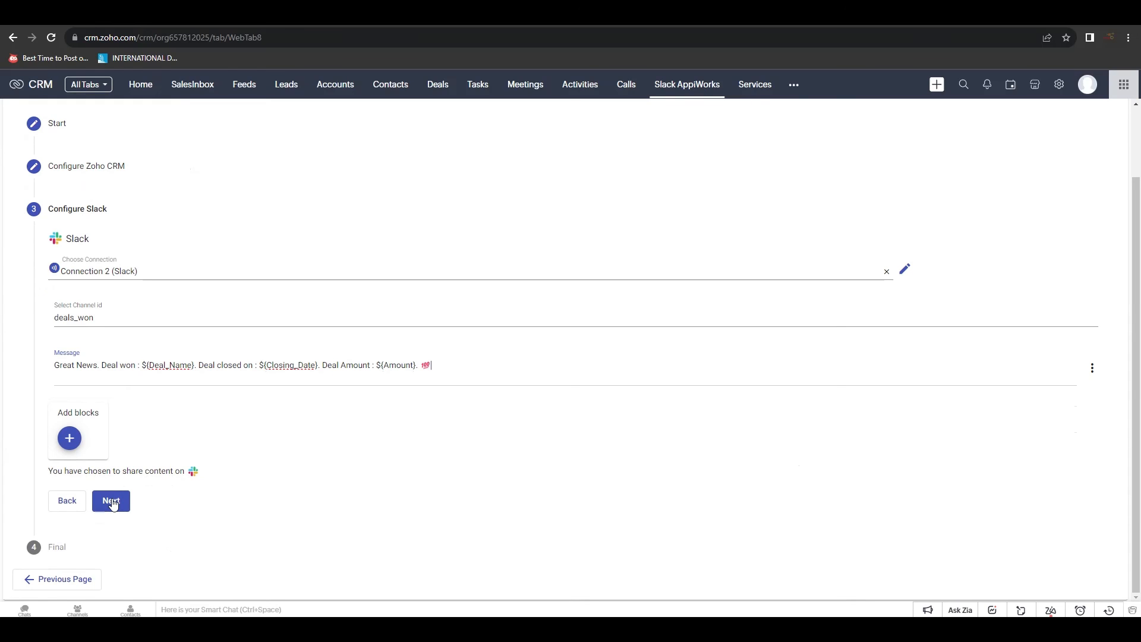
click(111, 502)
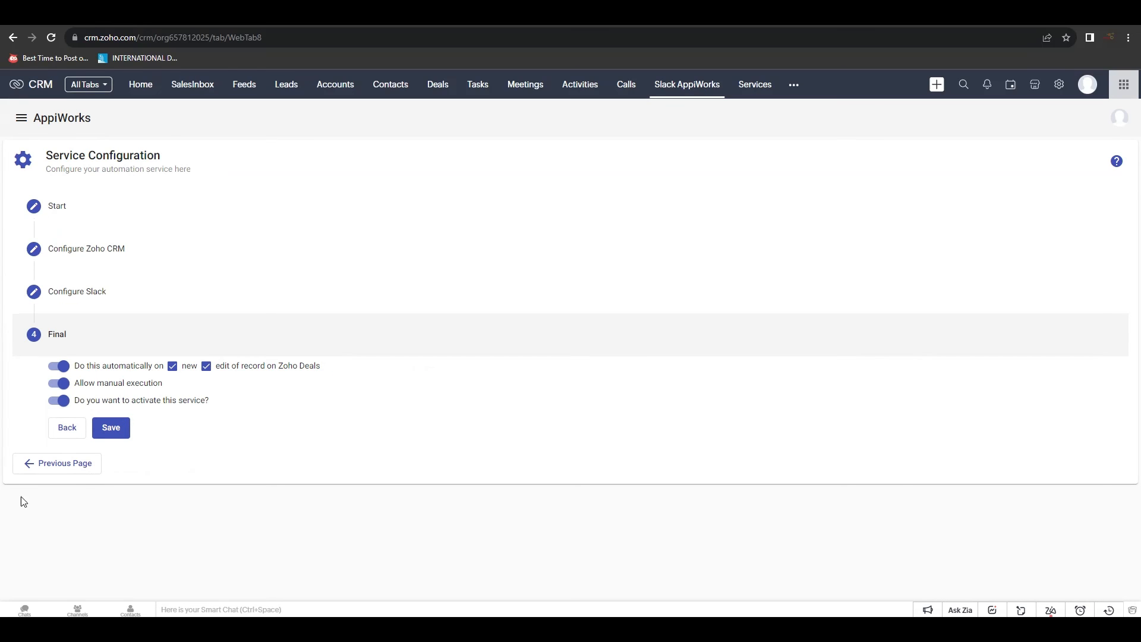
Save Service 2 - Deals as active and go to the Deals list
click(111, 427)
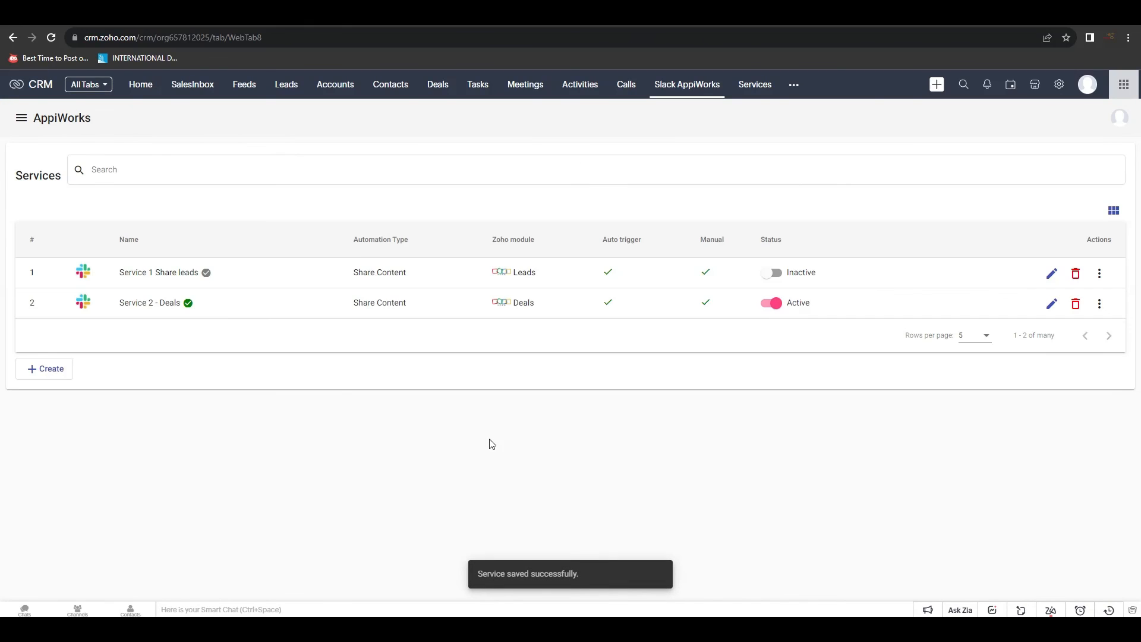
click(438, 84)
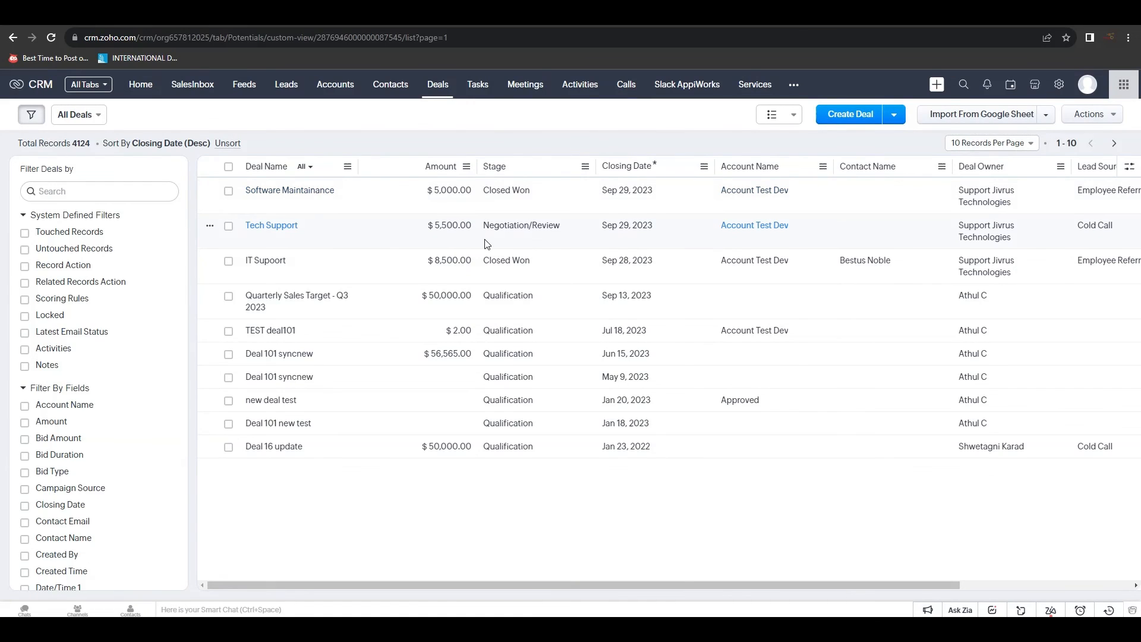
Set the Tech Support deal's closing date to Oct 10, 2023 and stage to Closed Won, and save
click(662, 241)
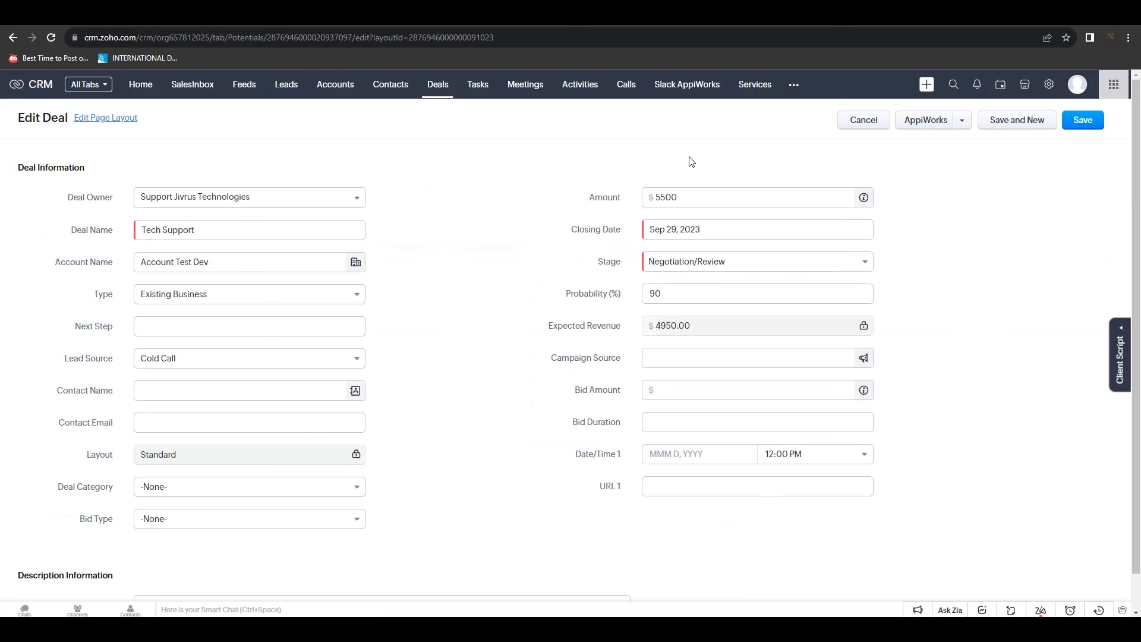
click(810, 234)
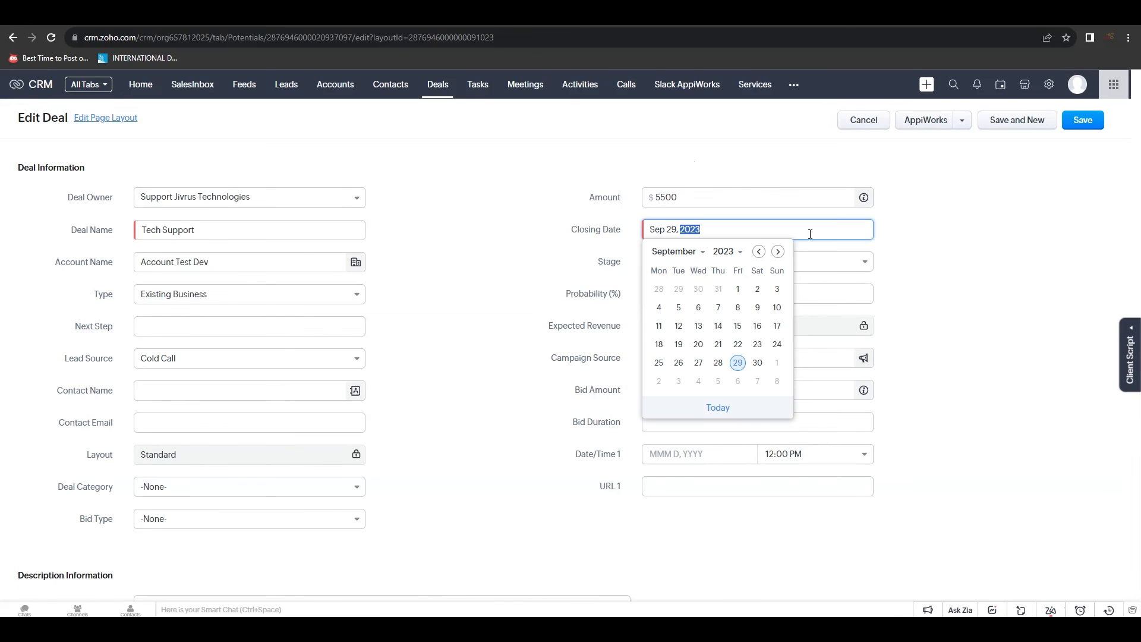
click(778, 251)
click(678, 326)
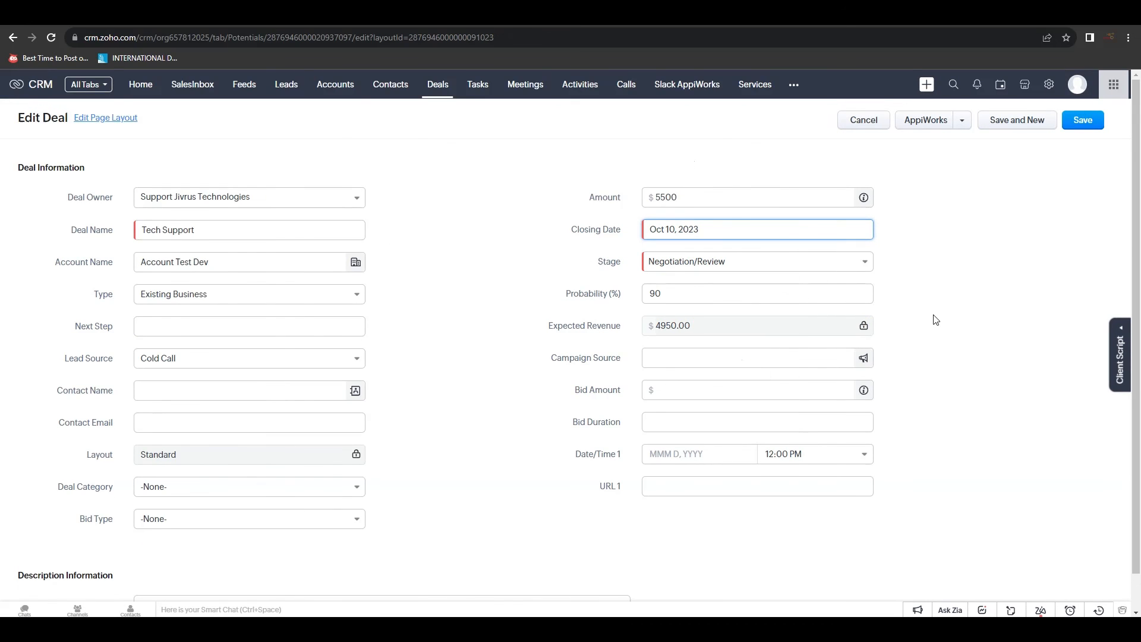
click(828, 266)
click(826, 345)
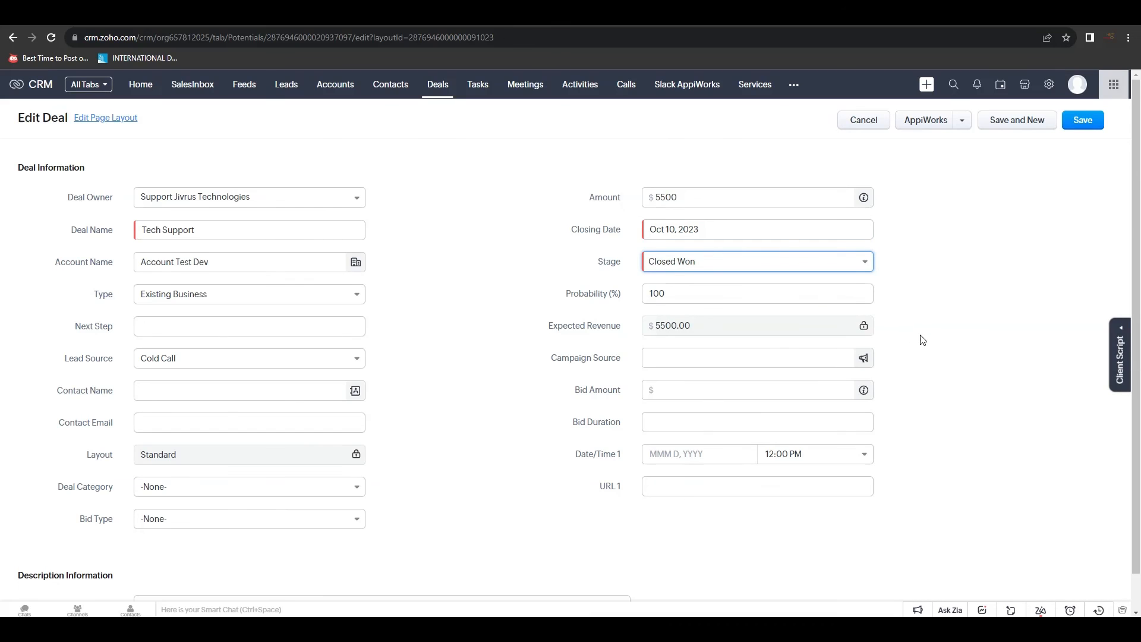
click(1081, 125)
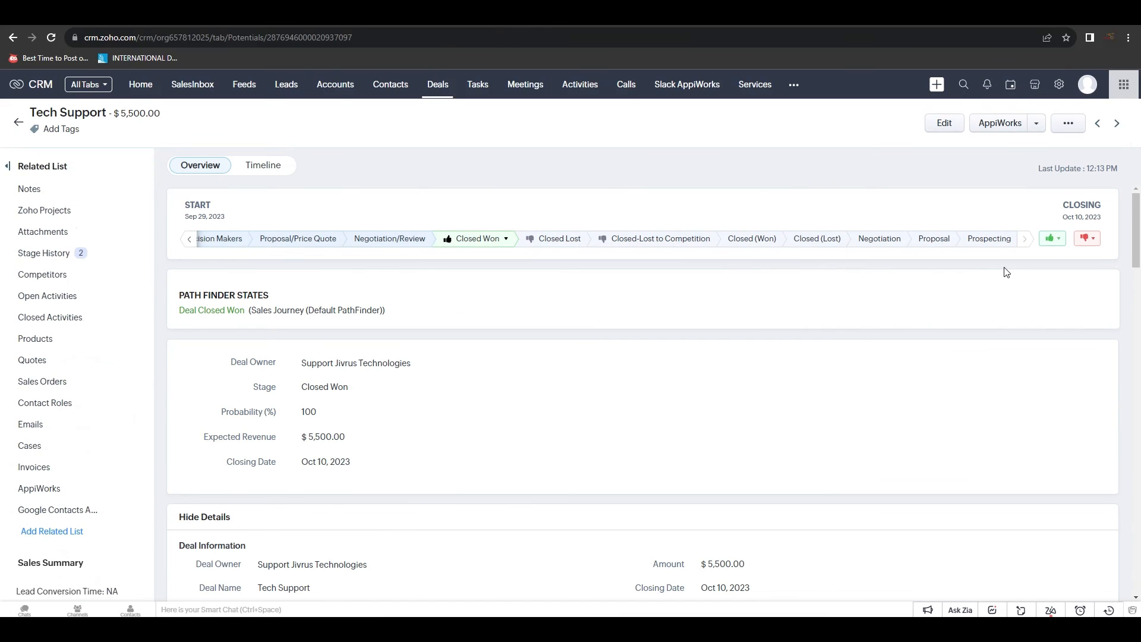
Confirm the Closed Won stage and check the deal-won post in Slack's #deals_won
drag(353, 390, 299, 390)
mouse_move(860, 630)
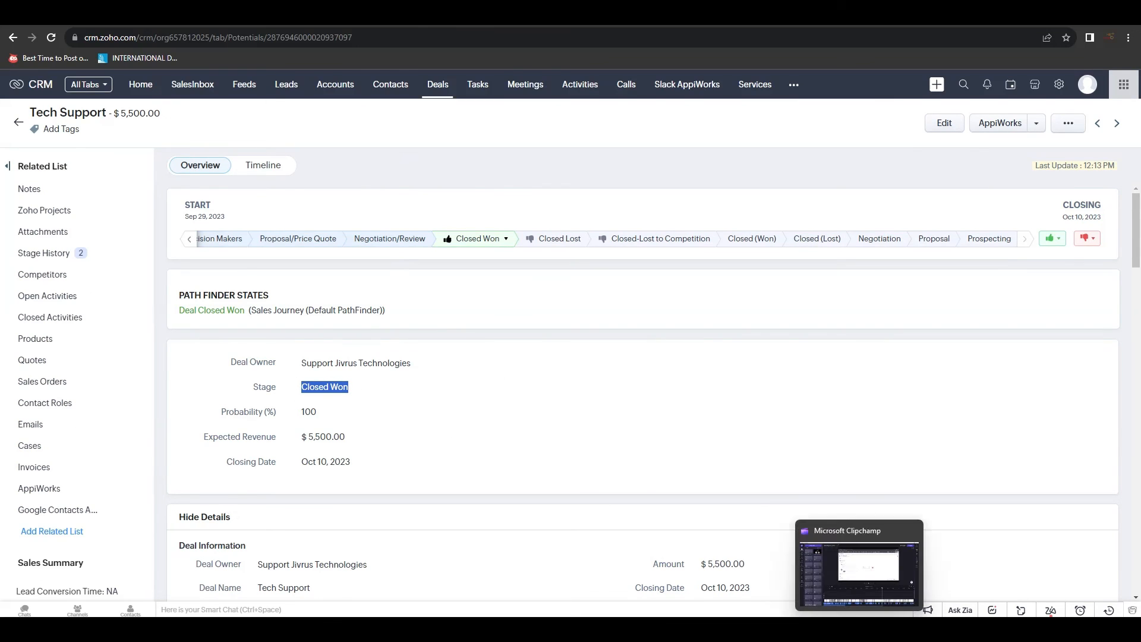
click(803, 630)
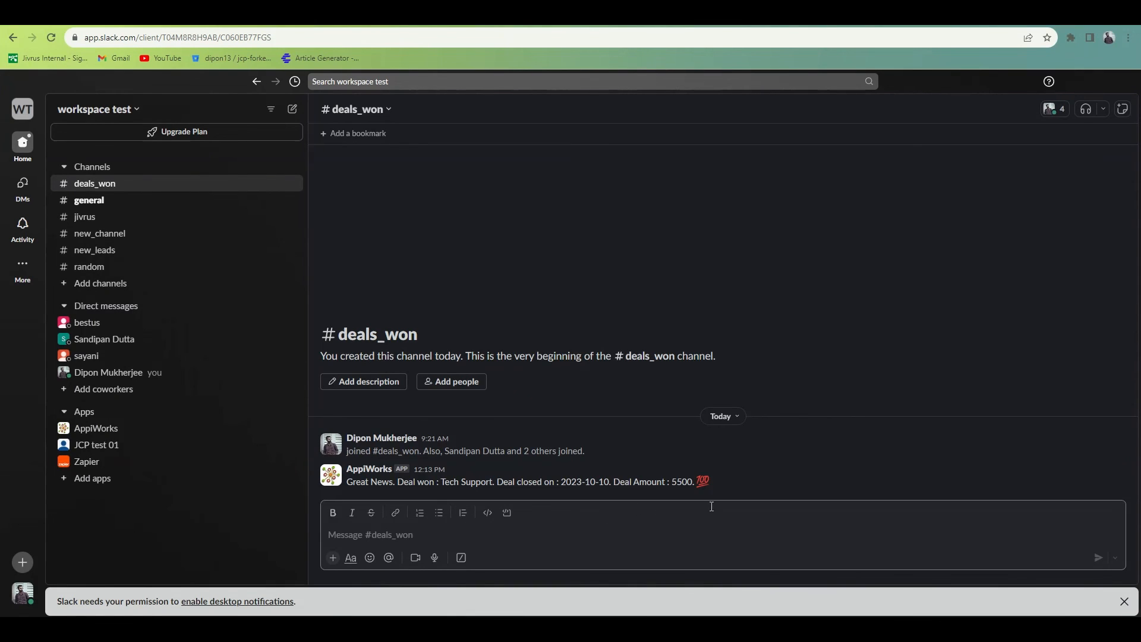
drag(711, 482, 346, 484)
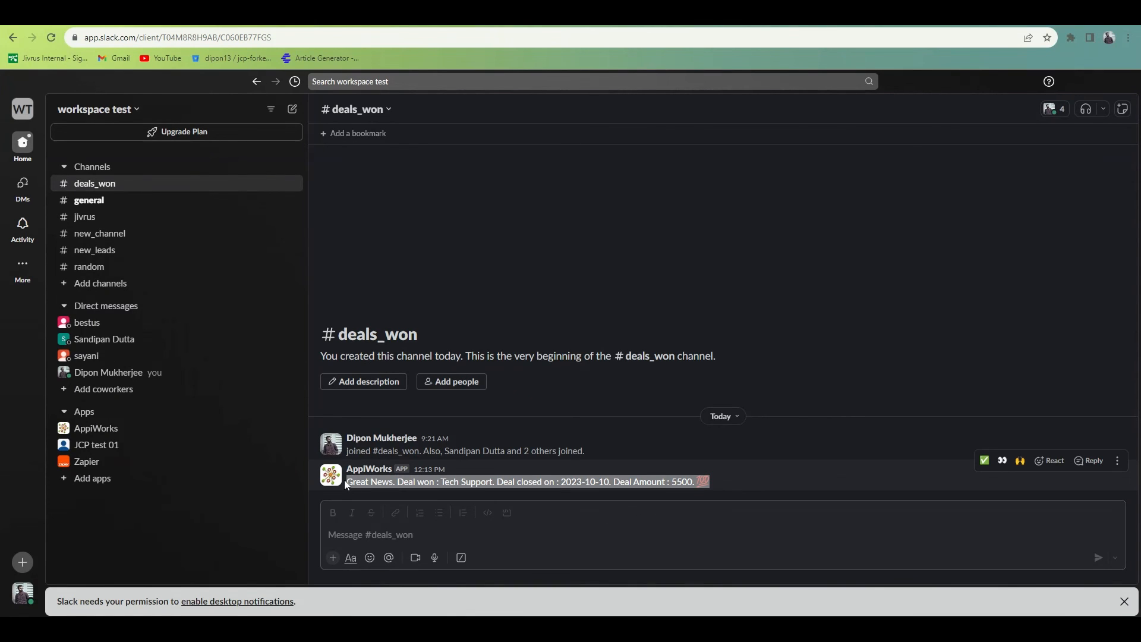
click(761, 492)
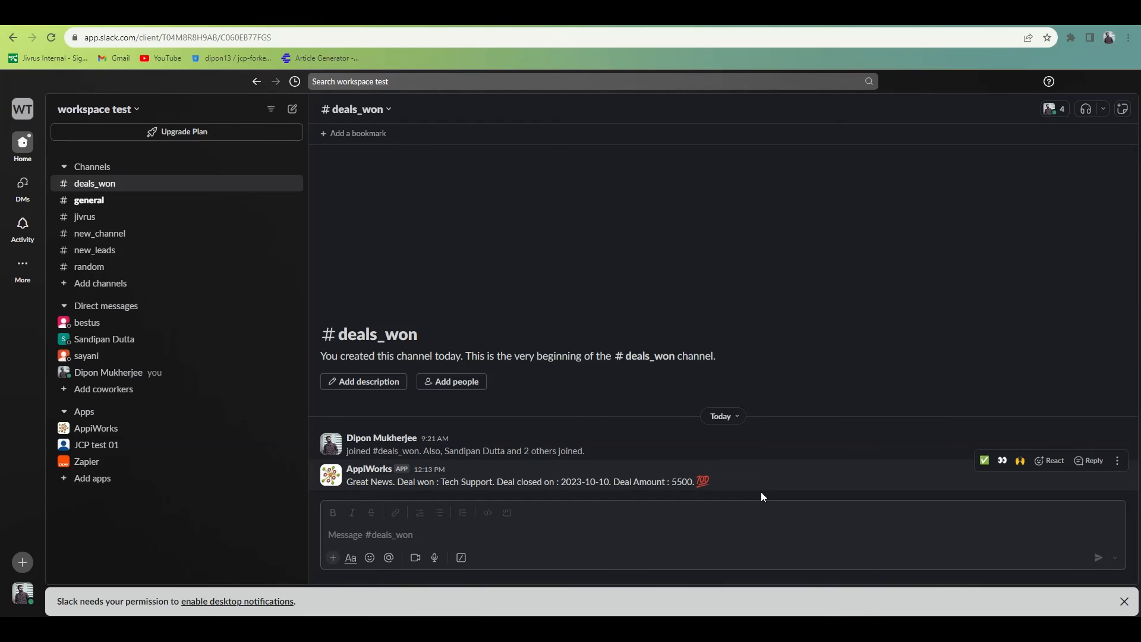